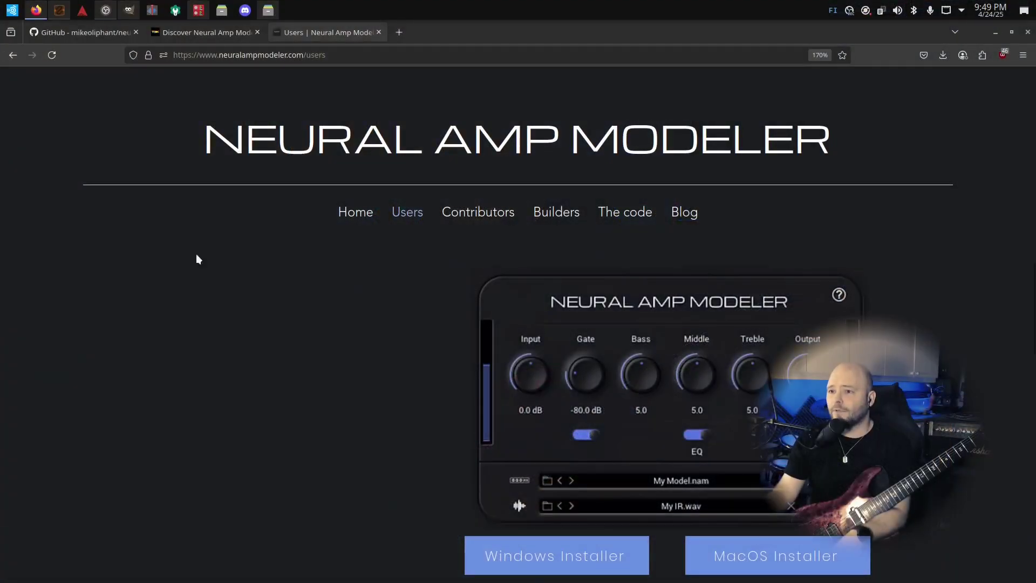
# Step: Maximize Carla and review its plugin rack, the audio routing in Patchance and the neural-amp-modeler-lv2 page in the browser
pyautogui.moveTo(199, 12)
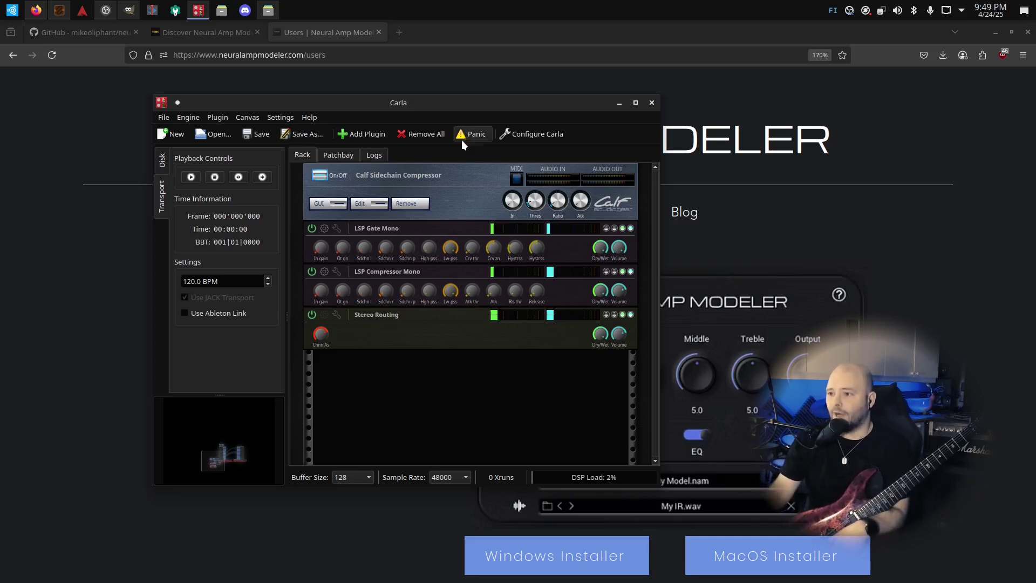
pyautogui.doubleClick(443, 103)
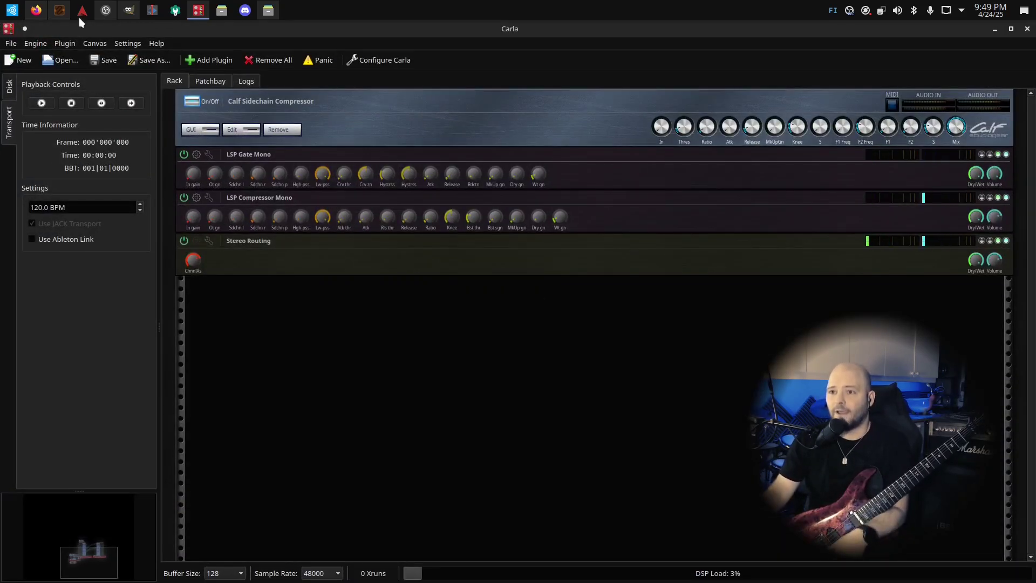
pyautogui.click(59, 9)
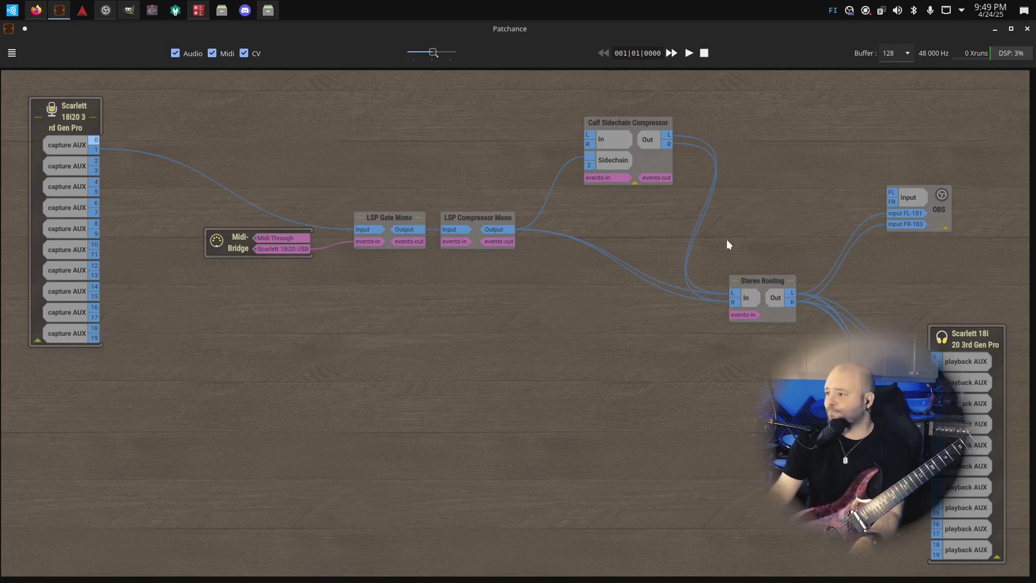
pyautogui.click(198, 9)
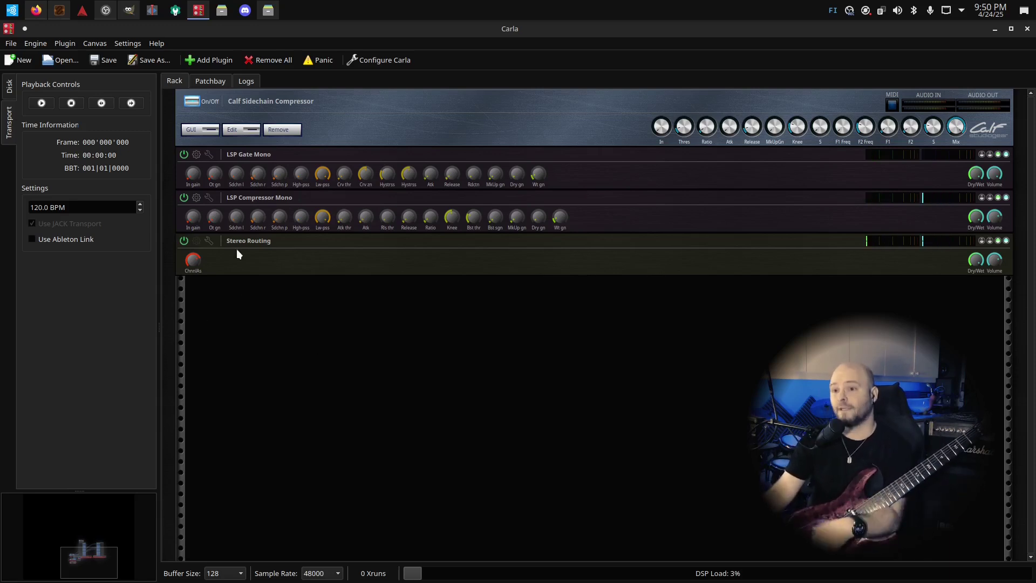
pyautogui.hotkey('alt', 'Tab')
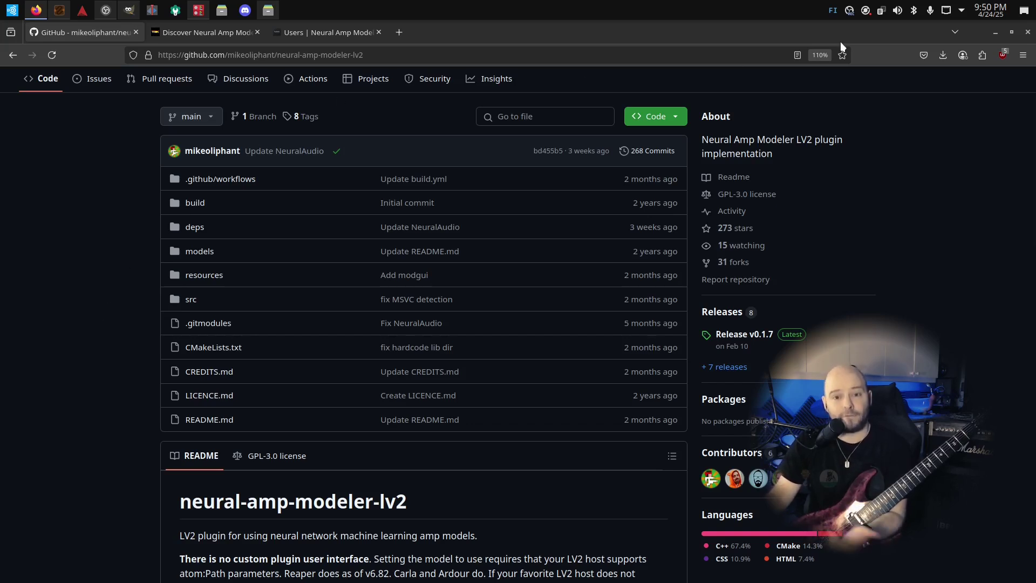
pyautogui.click(995, 32)
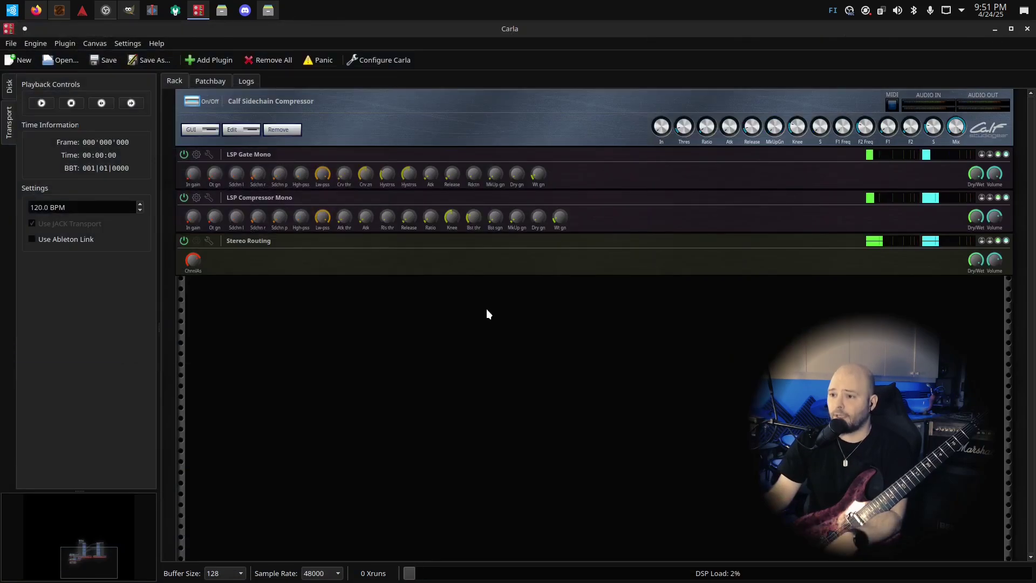
# Step: Search the plugin list for "neura" and add the Neural Amp Modeler plugin to the rack
pyautogui.click(208, 59)
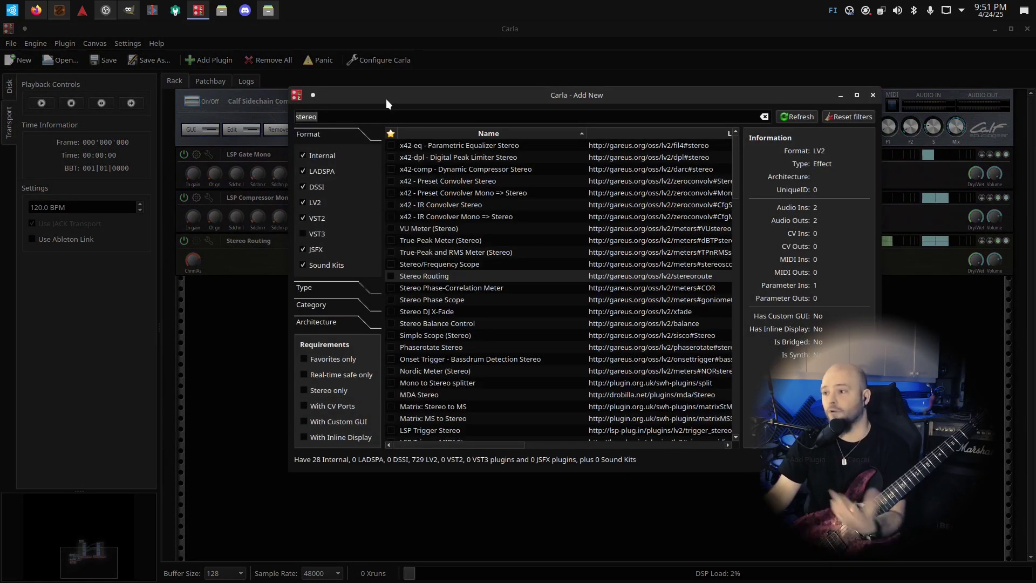
pyautogui.click(388, 112)
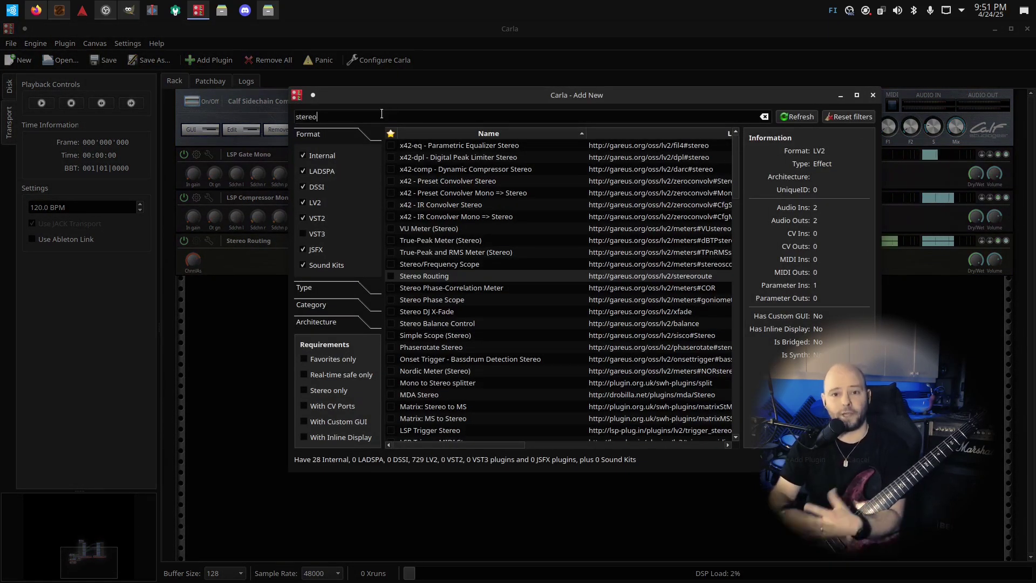
pyautogui.press('BackSpace')
pyautogui.press('BackSpace')
pyautogui.press('BackSpace')
pyautogui.press('BackSpace')
pyautogui.press('BackSpace')
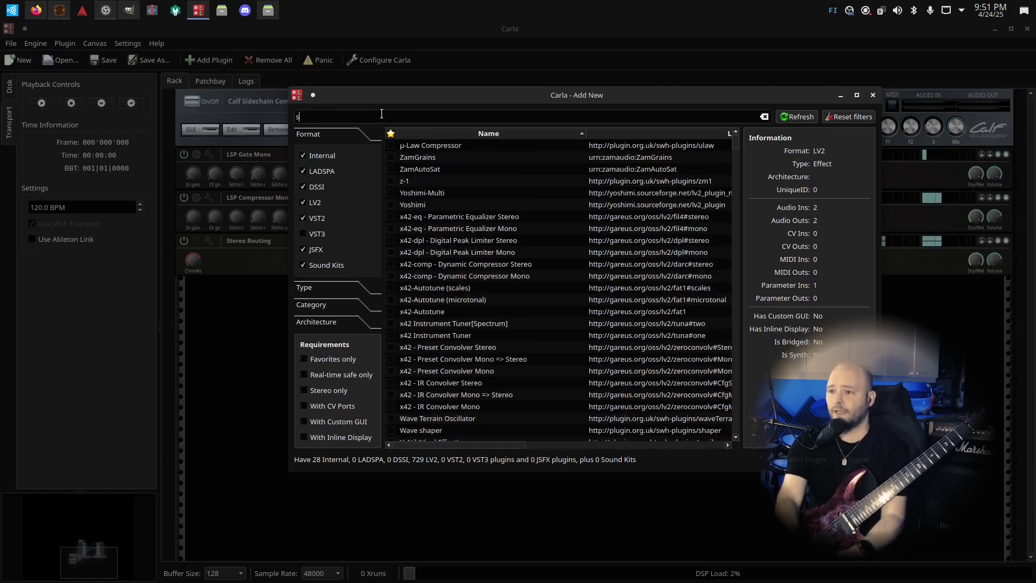
pyautogui.write('nam')
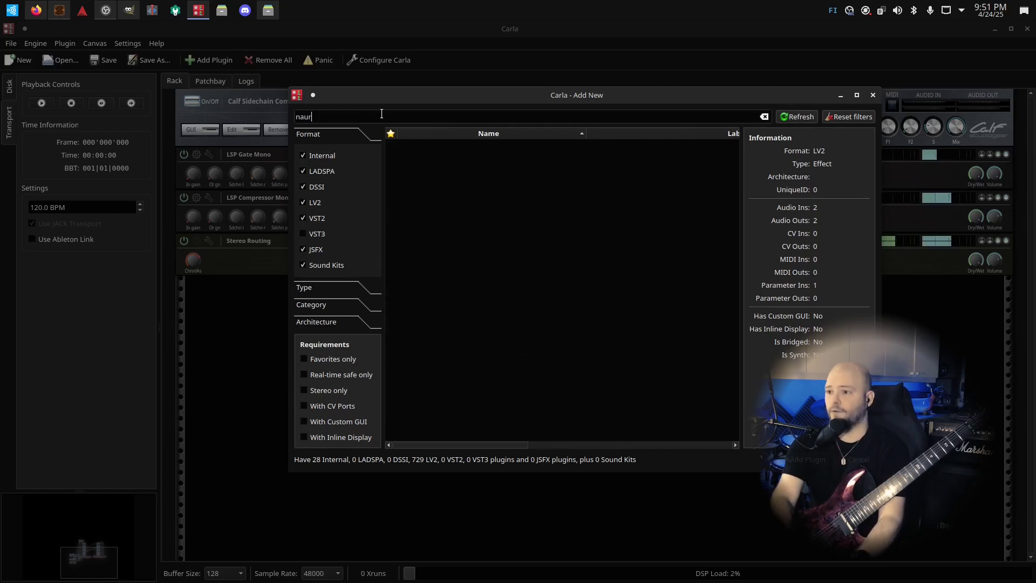
pyautogui.press('BackSpace')
pyautogui.press('BackSpace')
pyautogui.write('eura')
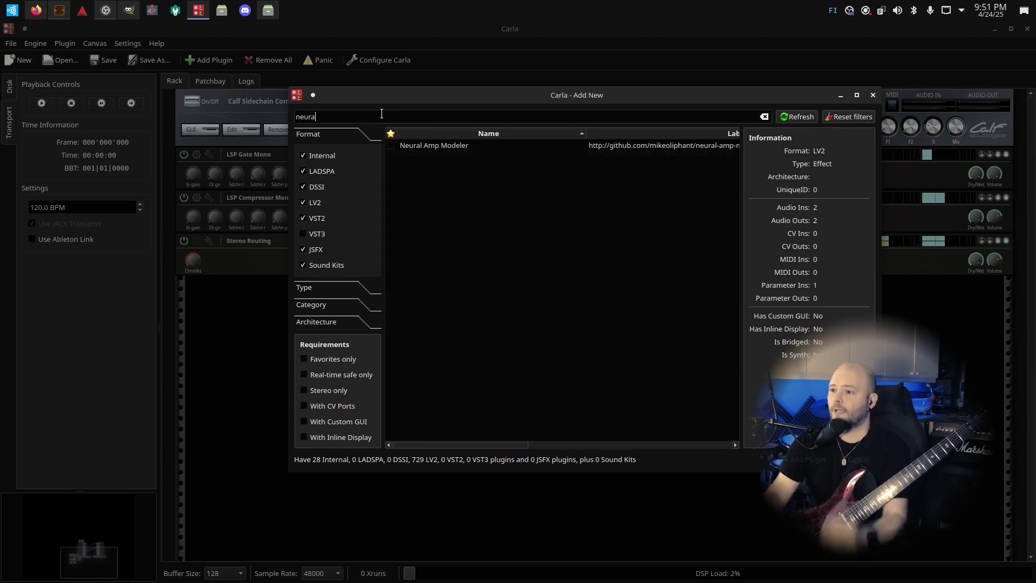
pyautogui.doubleClick(464, 148)
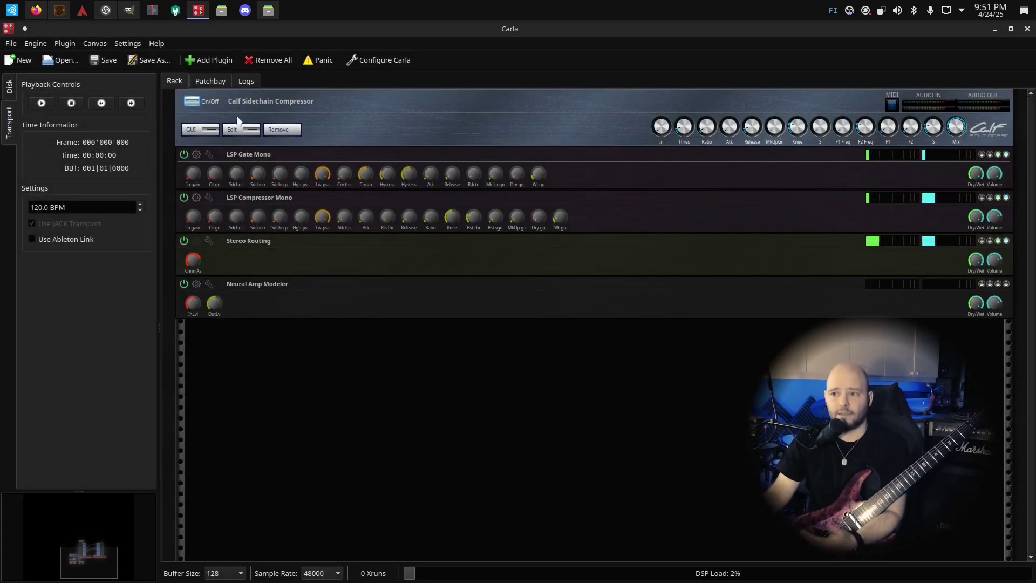
pyautogui.click(222, 79)
pyautogui.scroll(5, 539, 294)
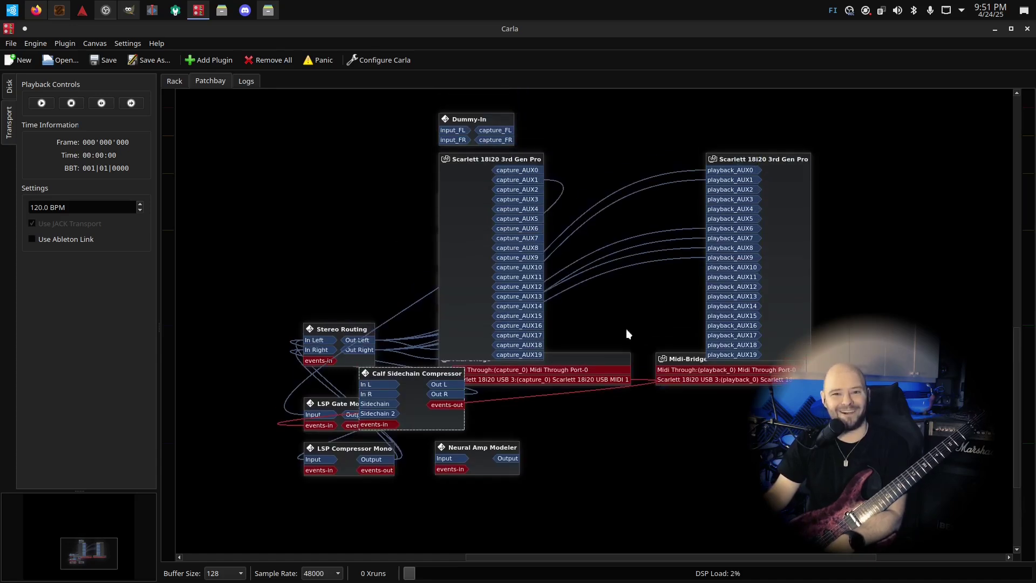
pyautogui.click(184, 80)
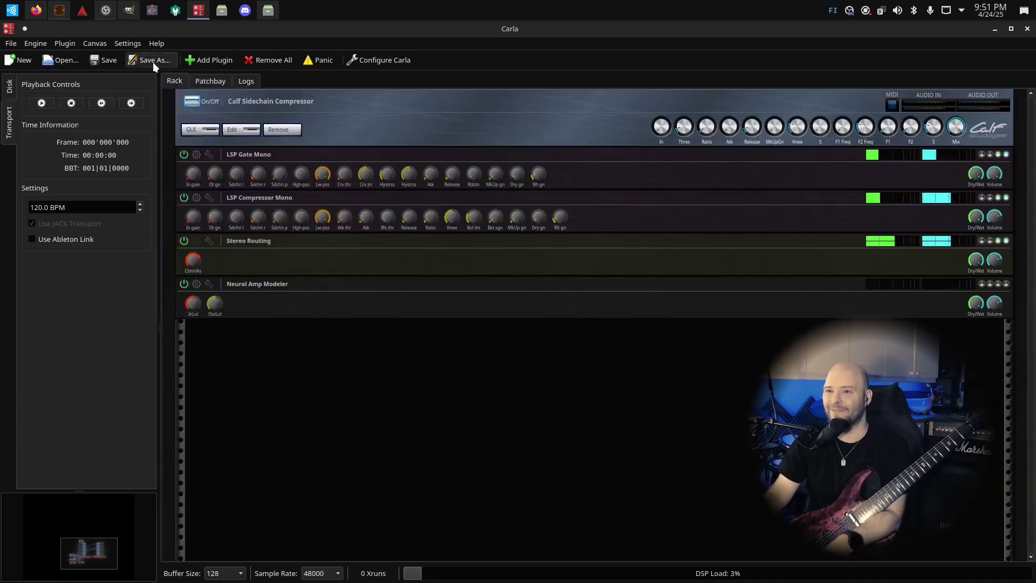
# Step: In Patchance, place Neural Amp Modeler above LSP Gate Mono and connect Scarlett capture port 0 to its input
pyautogui.click(67, 15)
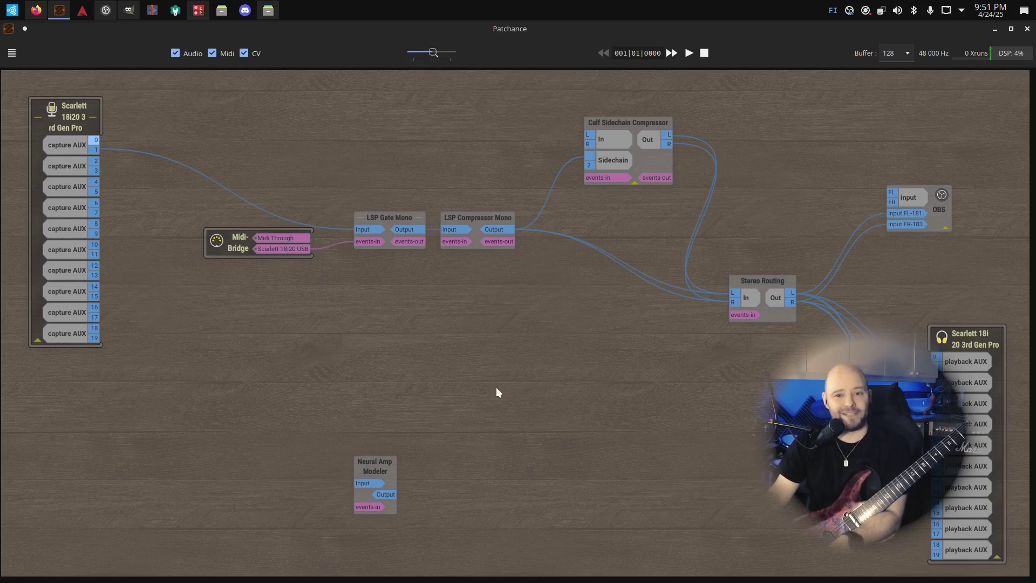
pyautogui.moveTo(389, 473); pyautogui.dragTo(341, 170)
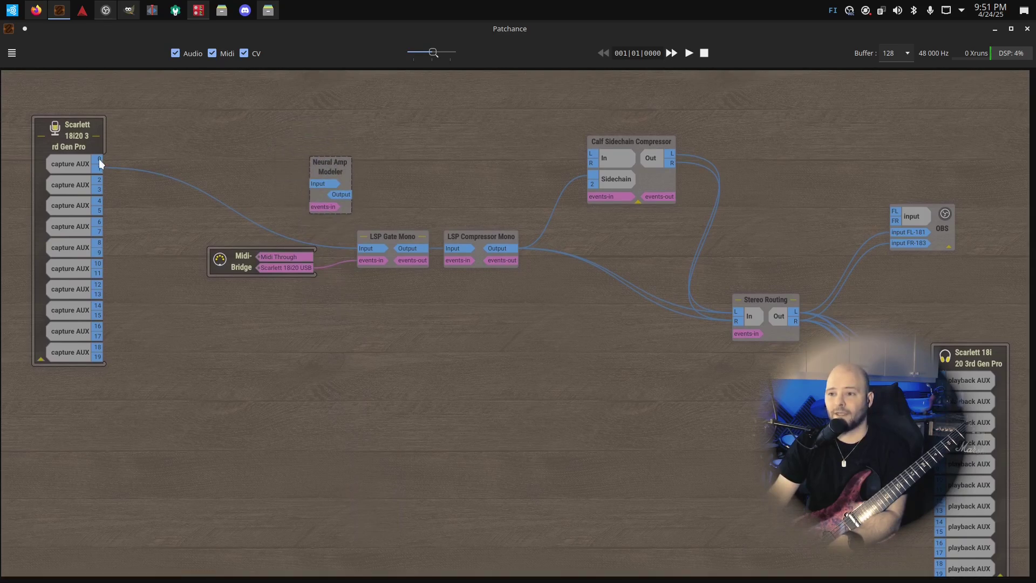
pyautogui.moveTo(100, 159); pyautogui.dragTo(319, 196)
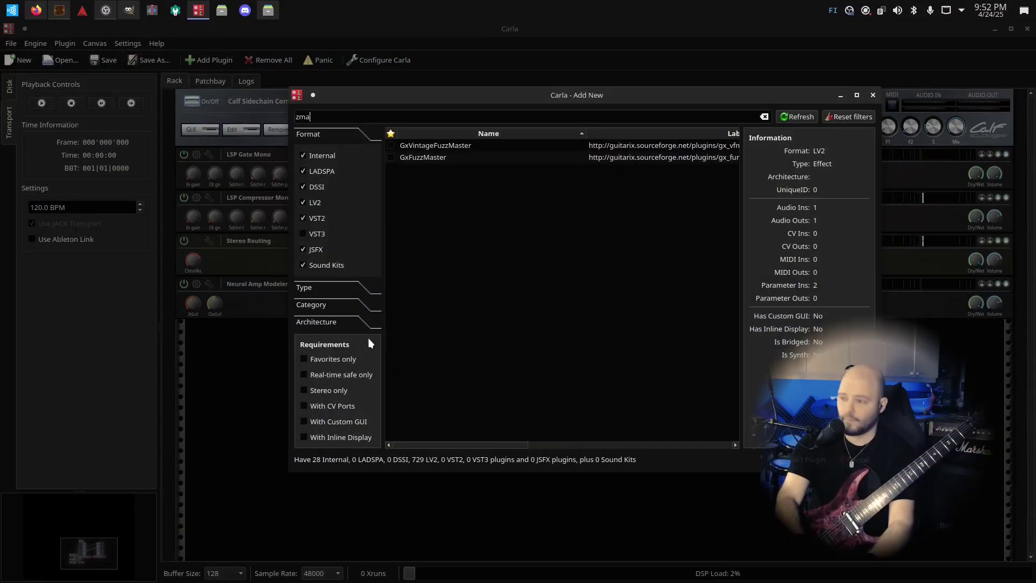
# Step: In Carla, search the plugin list for "zamga" and add the mono ZamGate plugin to the rack
pyautogui.press('BackSpace')
pyautogui.press('BackSpace')
pyautogui.press('BackSpace')
pyautogui.write('zamga')
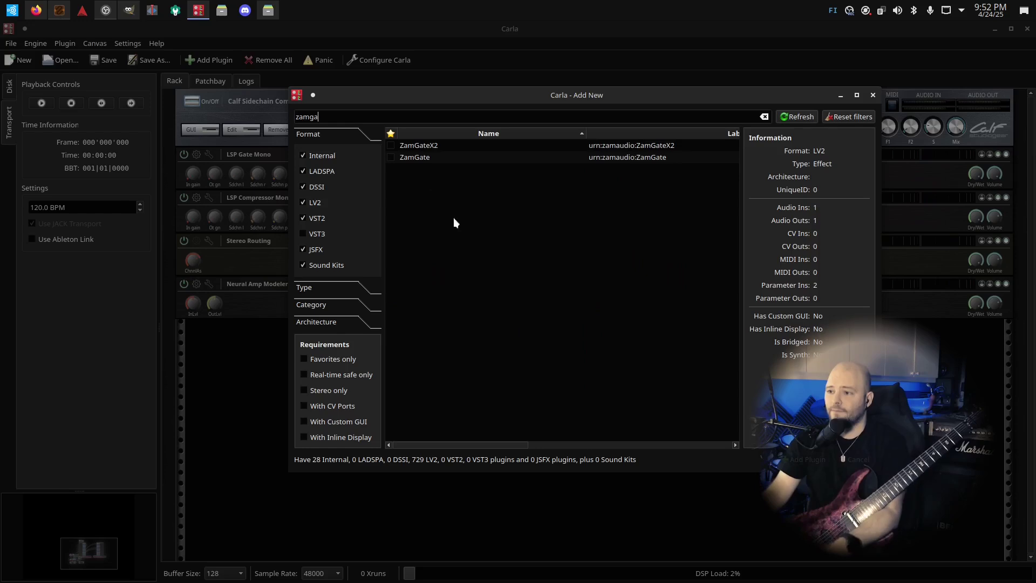
pyautogui.doubleClick(431, 161)
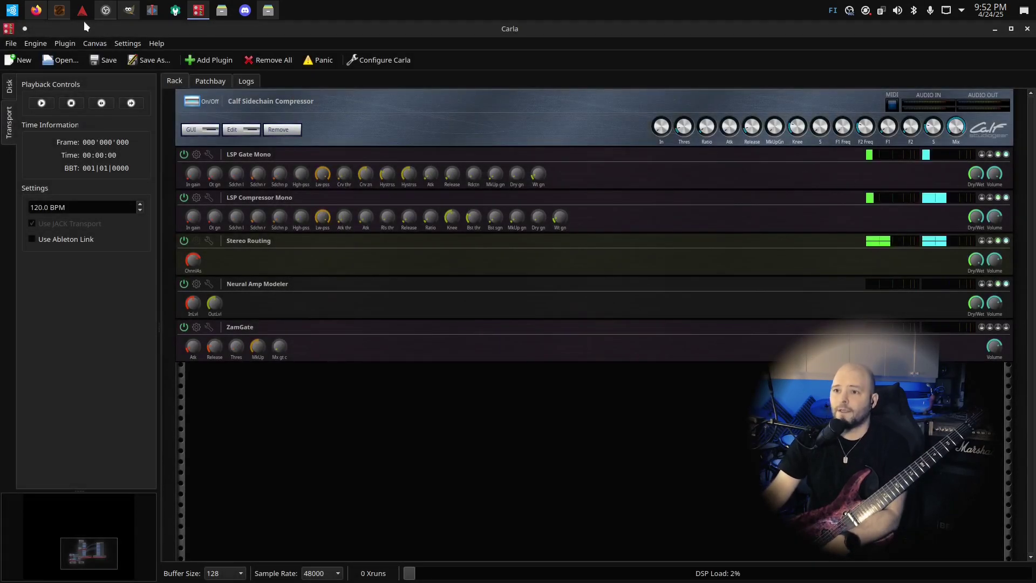
# Step: In Patchance, place ZamGate beside Neural Amp Modeler and connect the modeler's output to ZamGate's Input 1
pyautogui.click(61, 11)
pyautogui.moveTo(305, 489); pyautogui.dragTo(425, 155)
pyautogui.moveTo(333, 173); pyautogui.dragTo(411, 171)
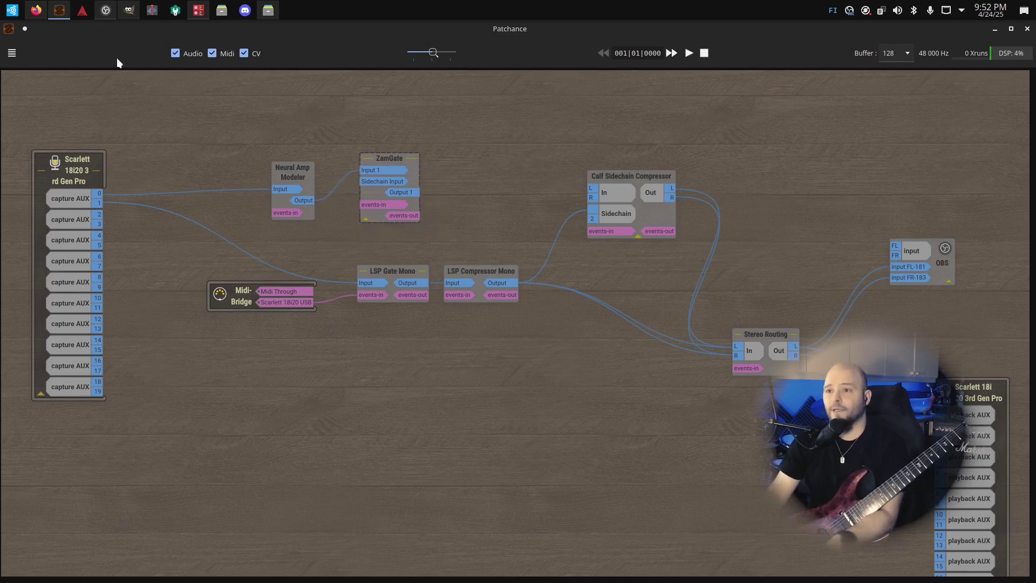
# Step: In Carla, search the plugin list for "ir conv" and add x42 - IR Convolver Mono to the rack
pyautogui.click(198, 11)
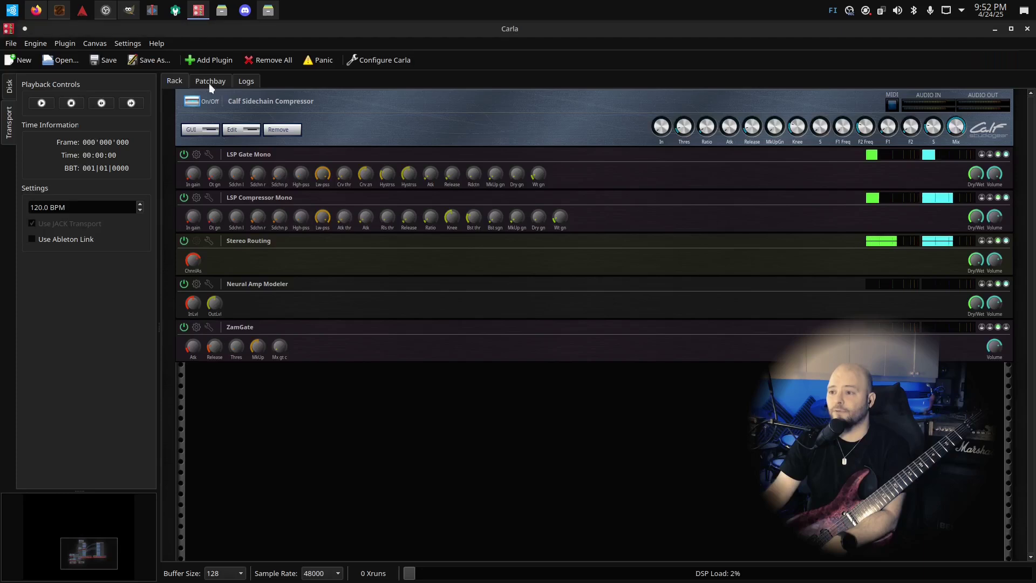
pyautogui.click(213, 60)
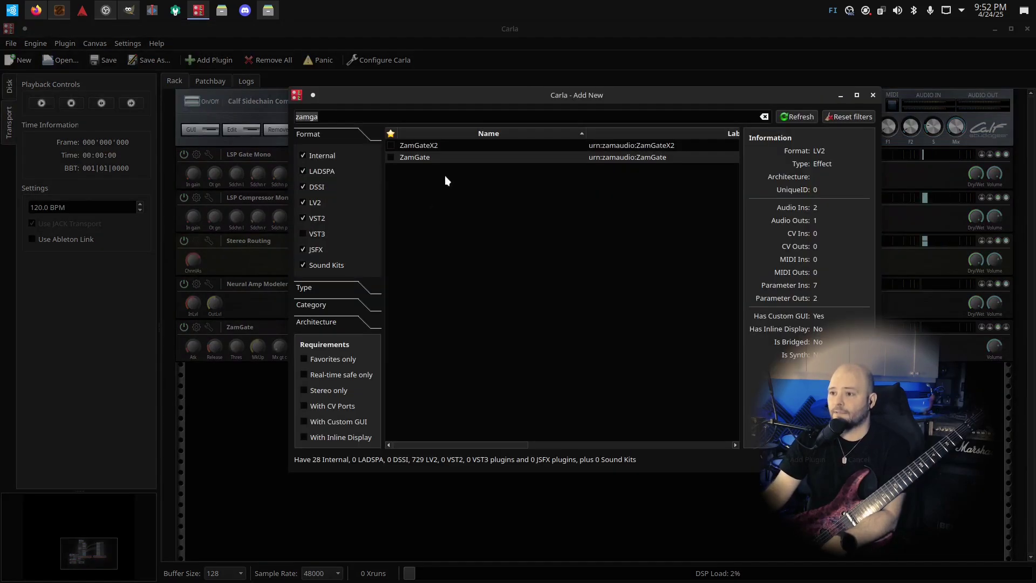
pyautogui.press('BackSpace')
pyautogui.press('BackSpace')
pyautogui.press('BackSpace')
pyautogui.press('BackSpace')
pyautogui.press('BackSpace')
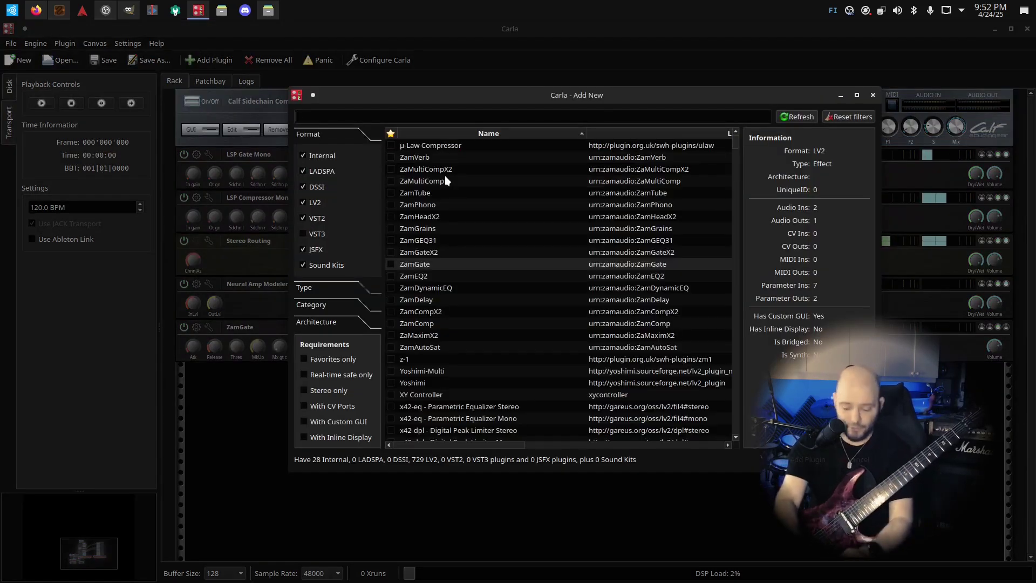
pyautogui.write('ir conv')
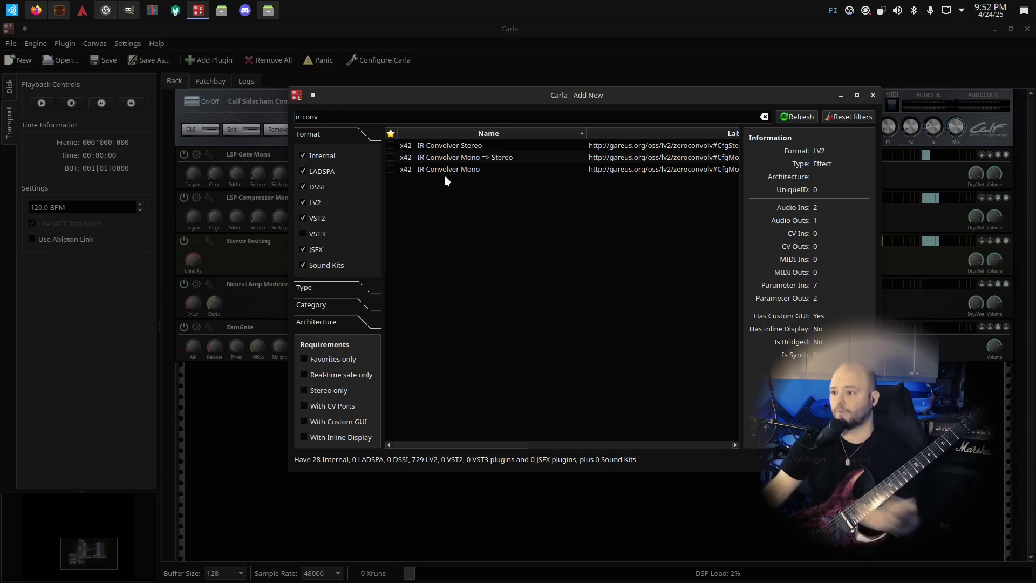
pyautogui.doubleClick(454, 170)
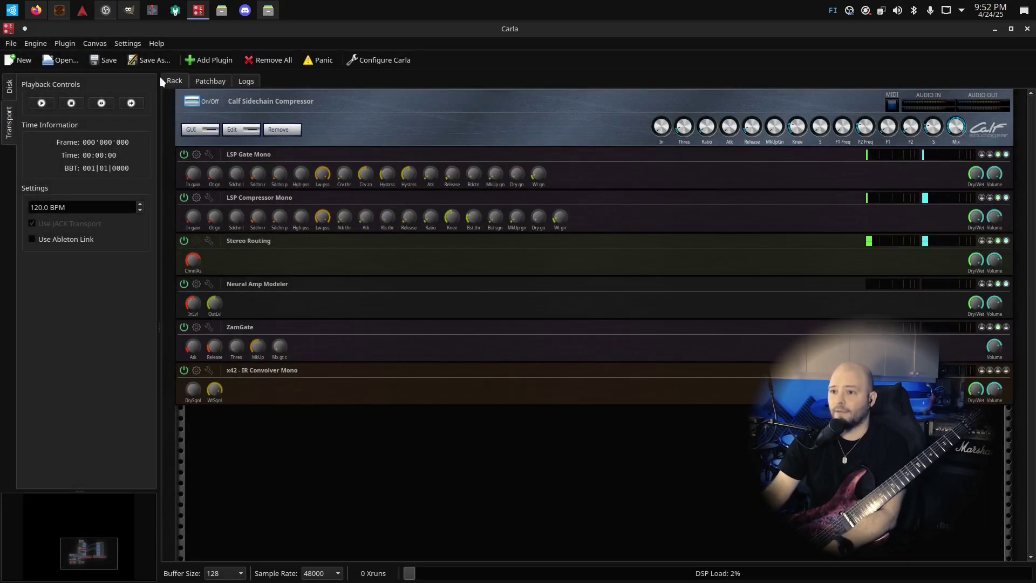
# Step: In Patchance, place the IR Convolver beside ZamGate, feed it from ZamGate's Output 1, and connect its output to both Calf Sidechain Compressor inputs
pyautogui.click(63, 15)
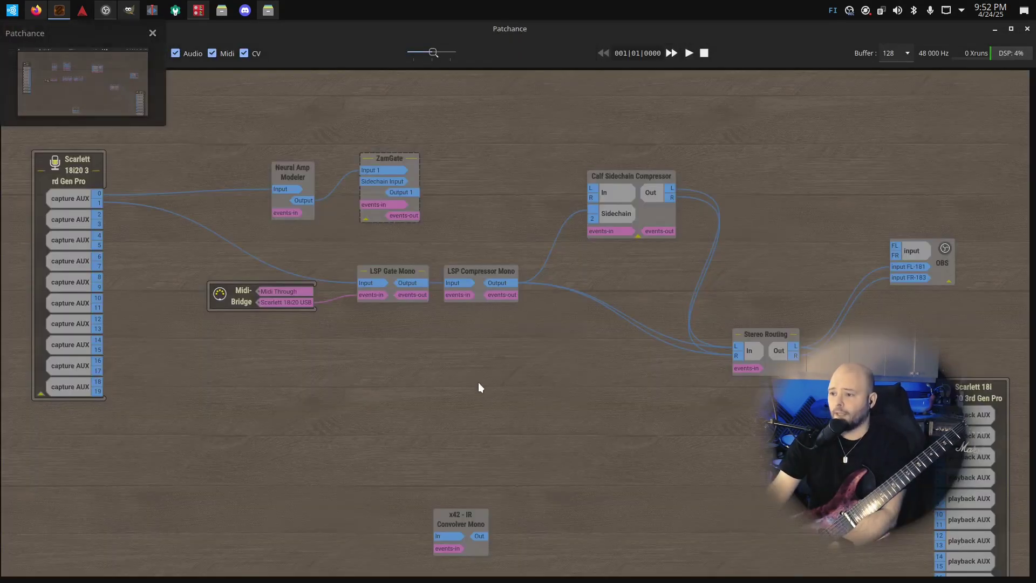
pyautogui.moveTo(474, 514); pyautogui.dragTo(490, 155)
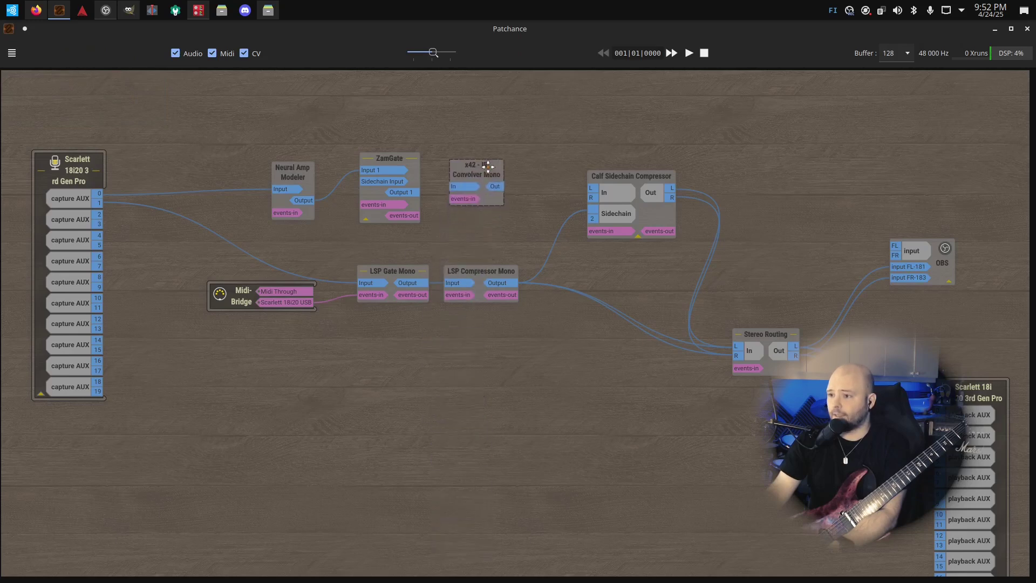
pyautogui.moveTo(414, 192); pyautogui.dragTo(505, 230)
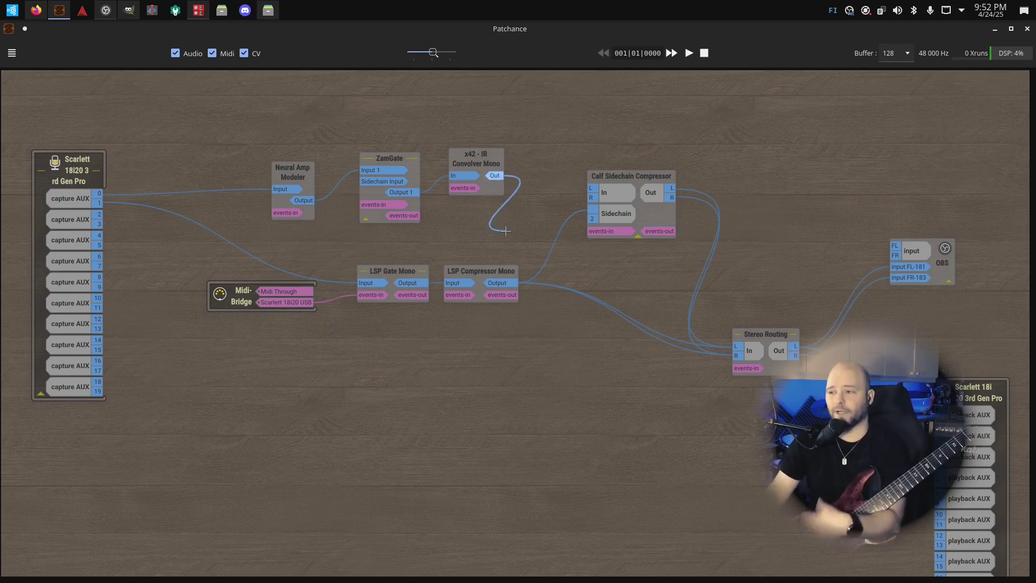
pyautogui.moveTo(505, 231); pyautogui.dragTo(631, 198)
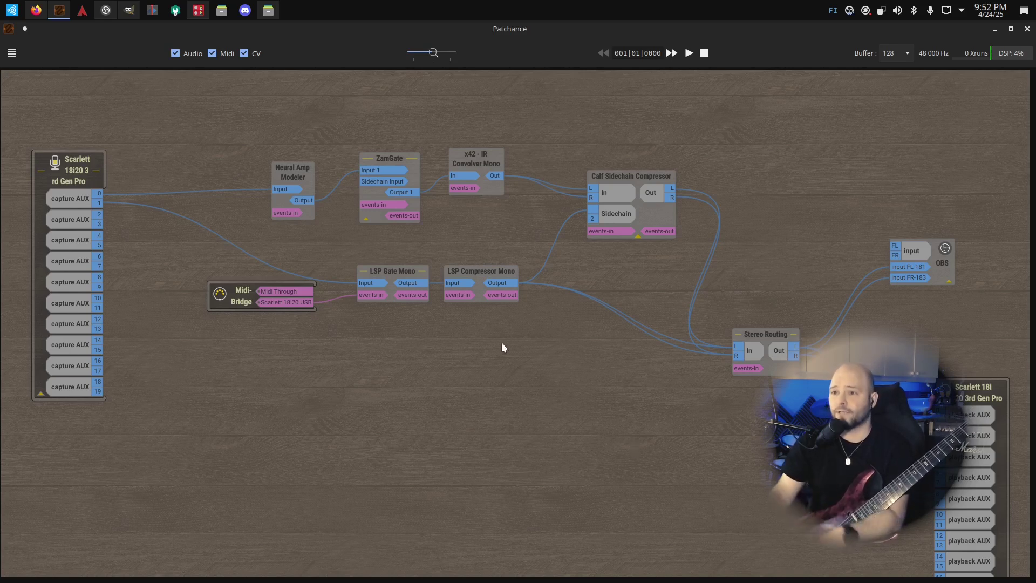
# Step: In Carla, load the JCM2000 Clean .nam model from the NAM_models folder into Neural Amp Modeler
pyautogui.click(199, 10)
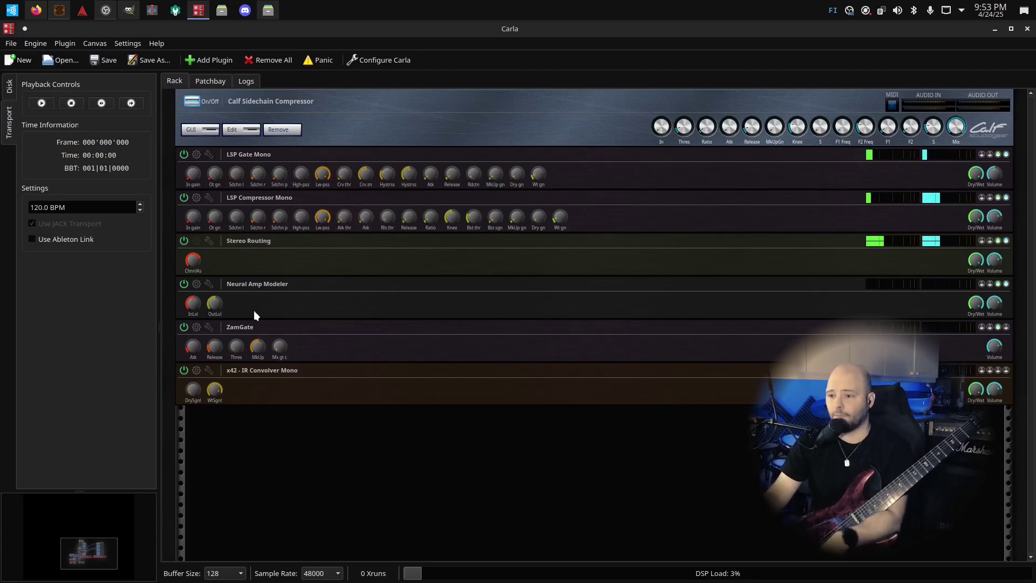
pyautogui.click(224, 287)
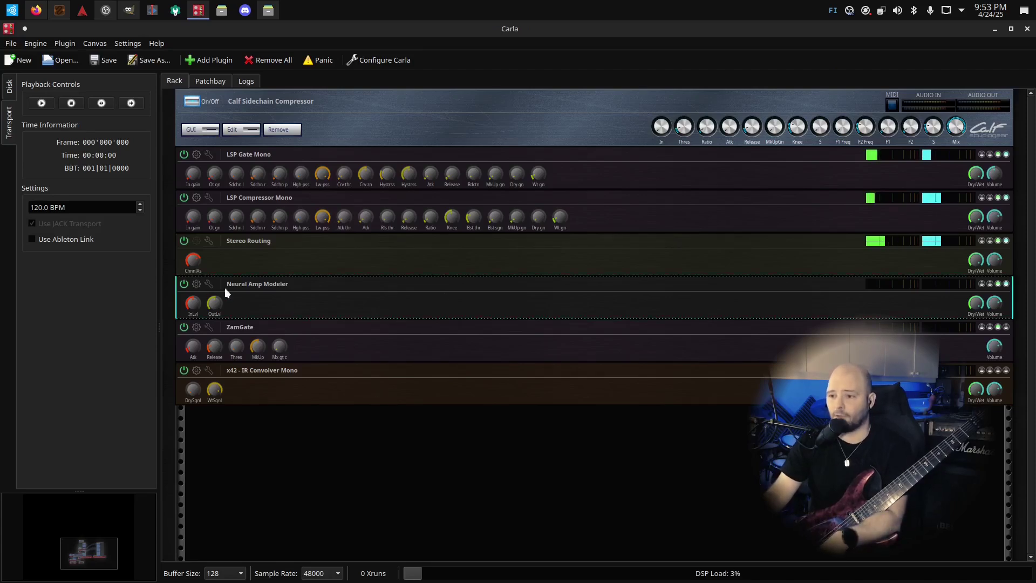
pyautogui.click(196, 284)
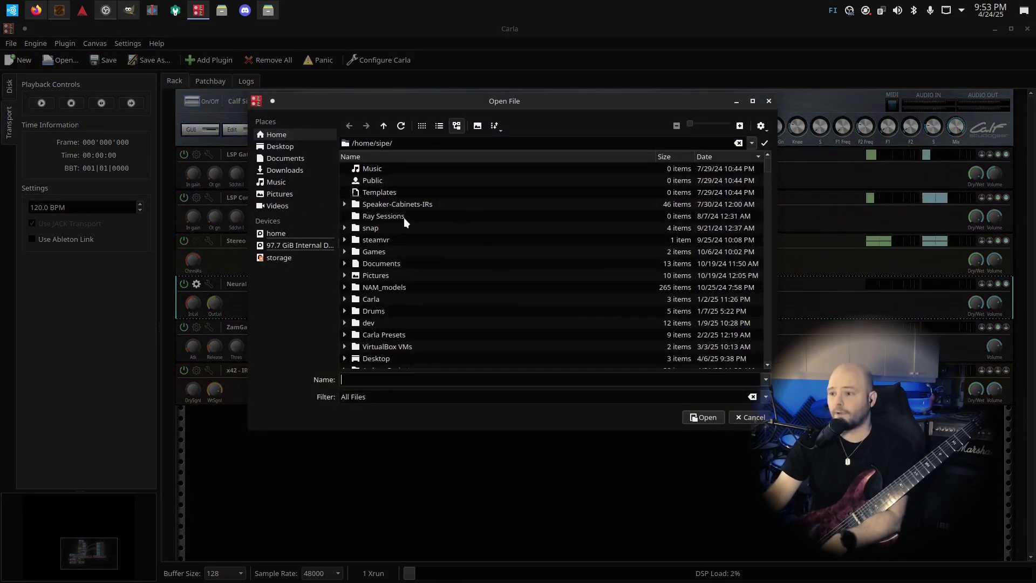
pyautogui.doubleClick(387, 287)
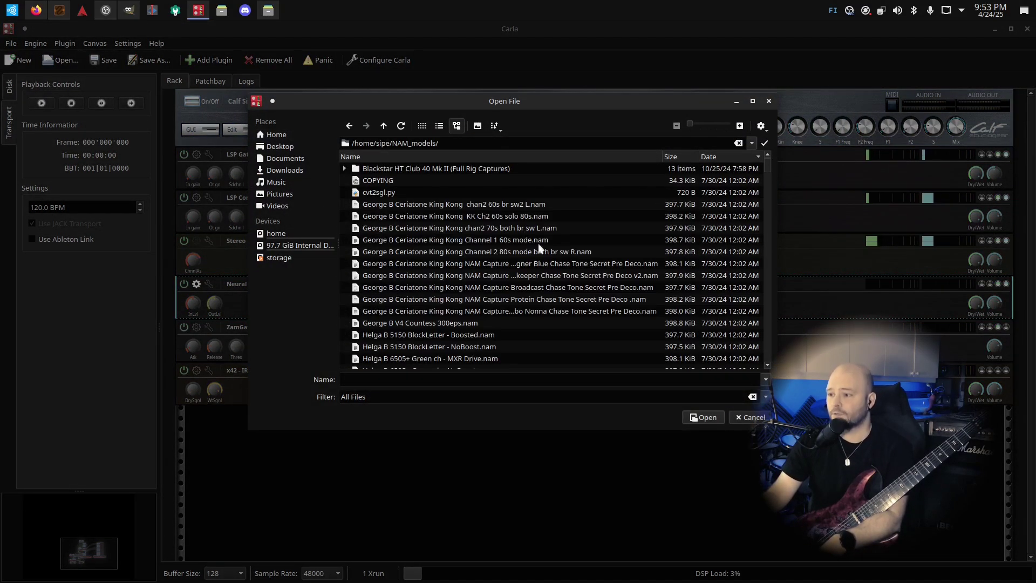
pyautogui.scroll(-20, 540, 247)
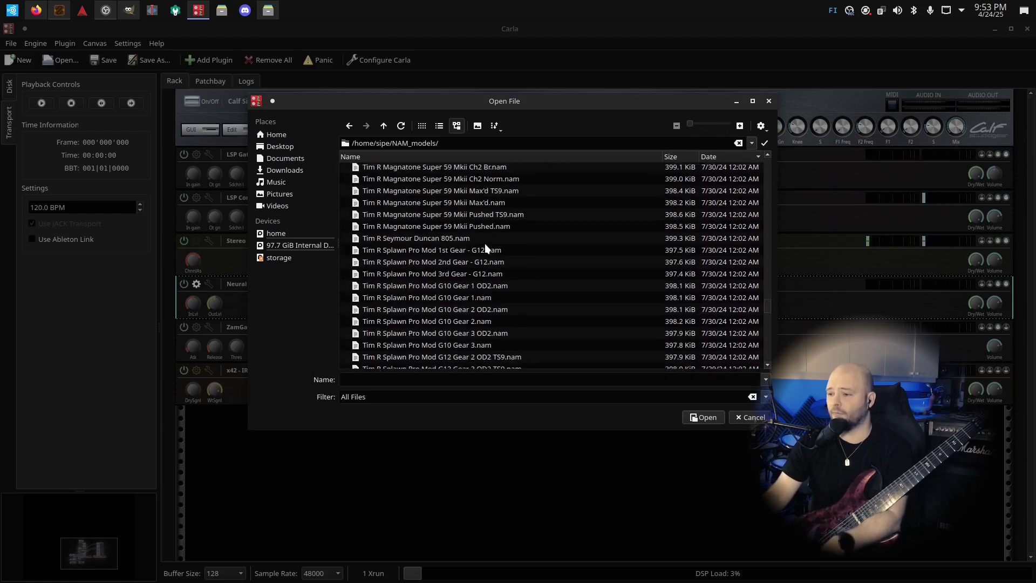
pyautogui.scroll(-10, 485, 244)
pyautogui.scroll(15, 485, 244)
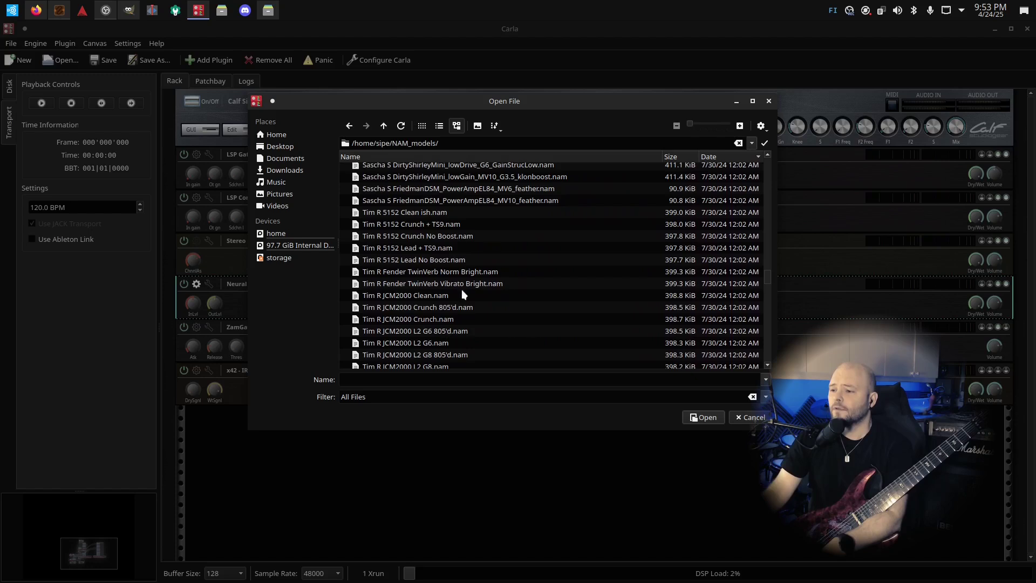
pyautogui.click(440, 297)
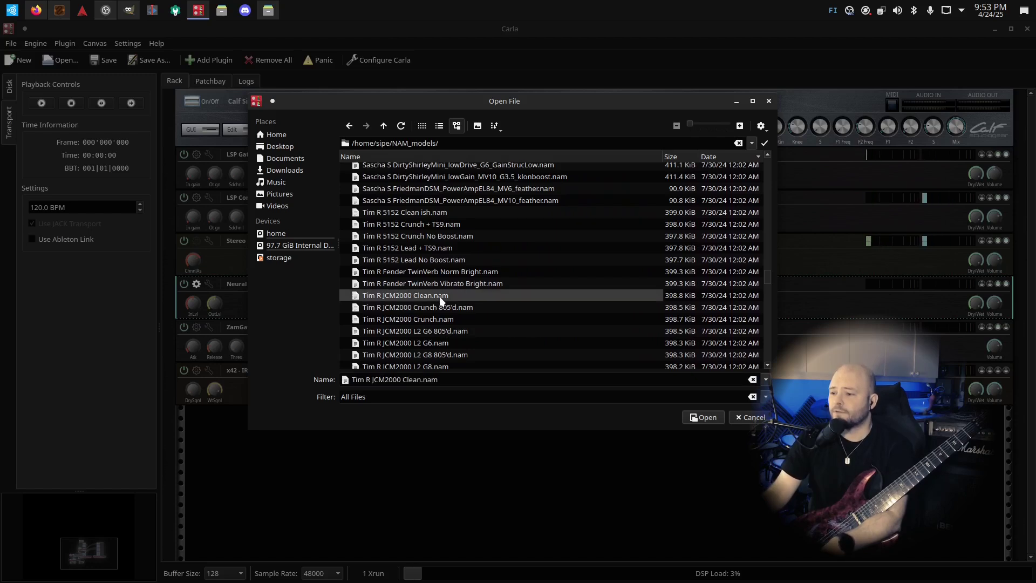
pyautogui.doubleClick(439, 298)
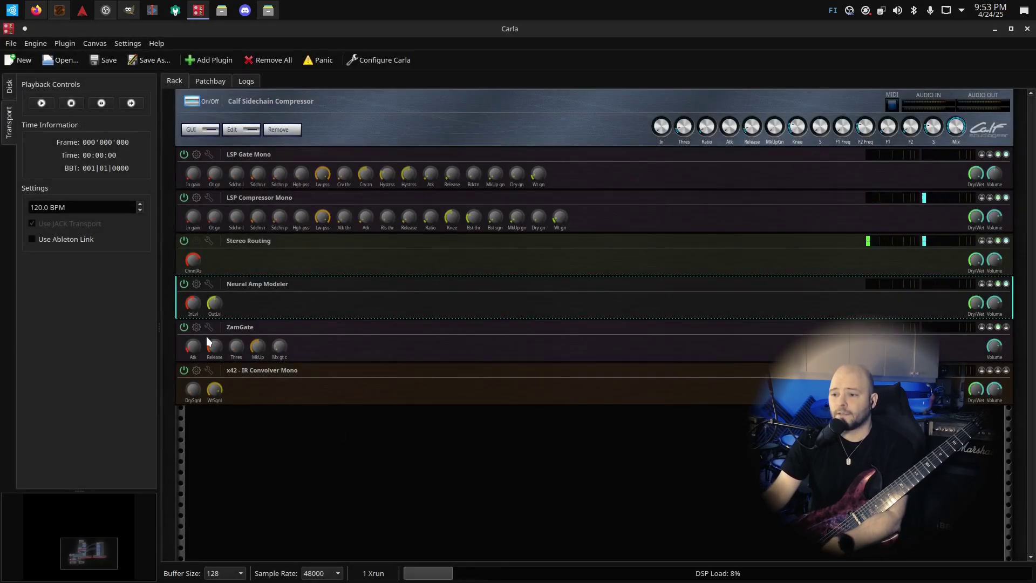
# Step: Load "vox intern bright_m930 rm2.wav" from Speaker-Cabinets-IRs/VOX_AC30_bright_channel into the x42 - IR Convolver Mono
pyautogui.click(195, 371)
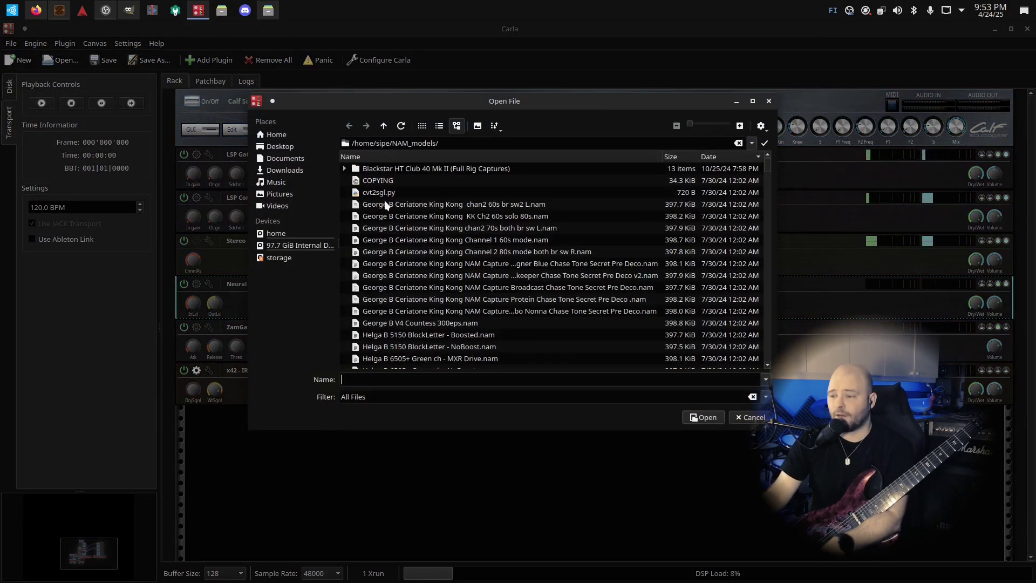
pyautogui.click(384, 127)
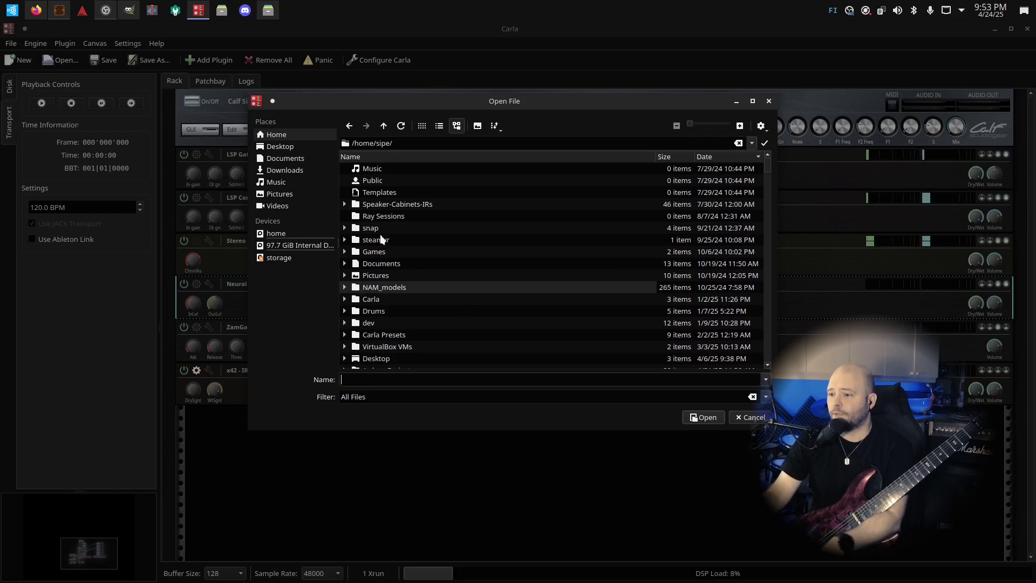
pyautogui.doubleClick(402, 206)
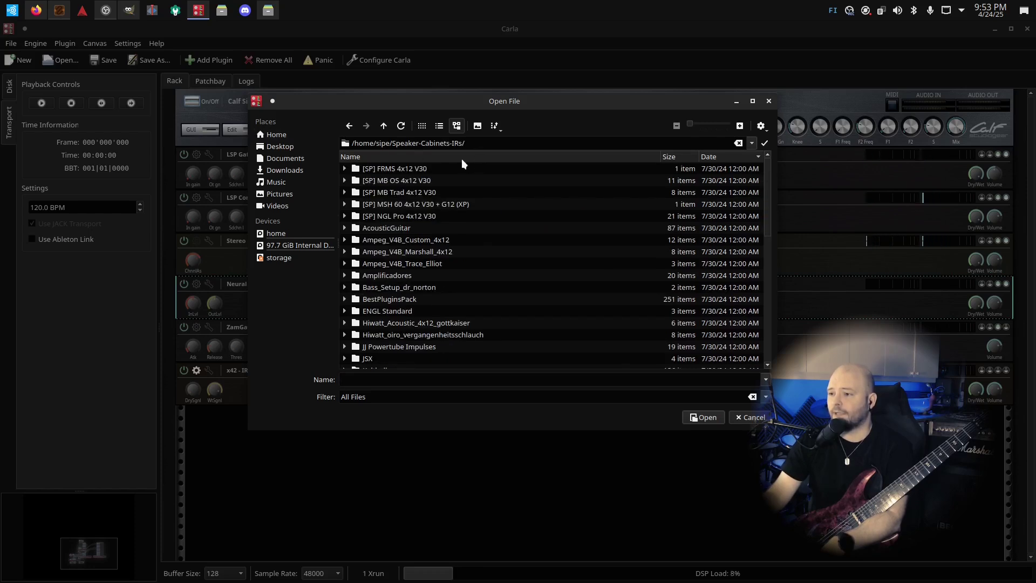
pyautogui.scroll(-10, 391, 219)
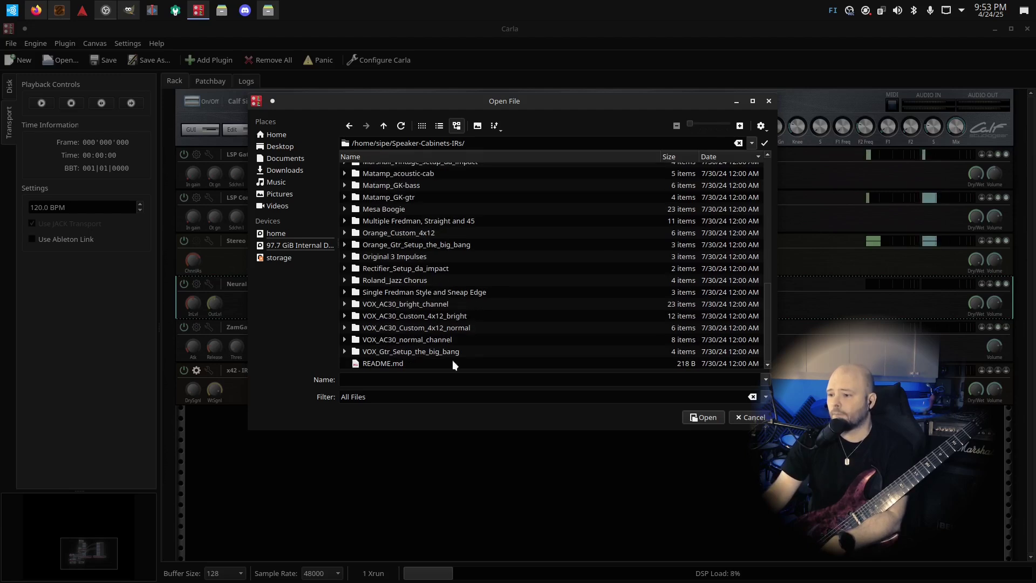
pyautogui.doubleClick(437, 304)
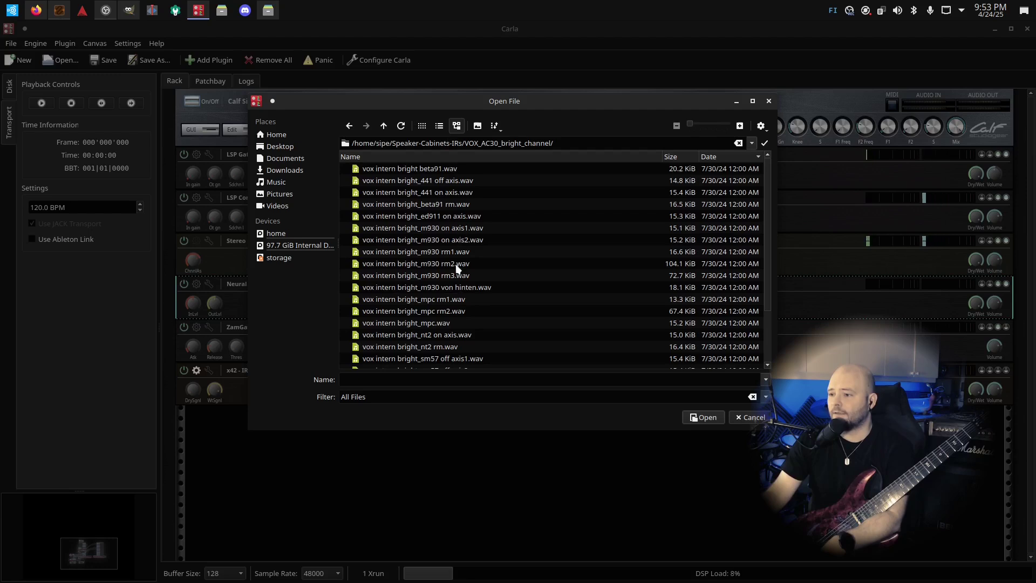
pyautogui.scroll(-2, 469, 238)
pyautogui.scroll(2, 431, 275)
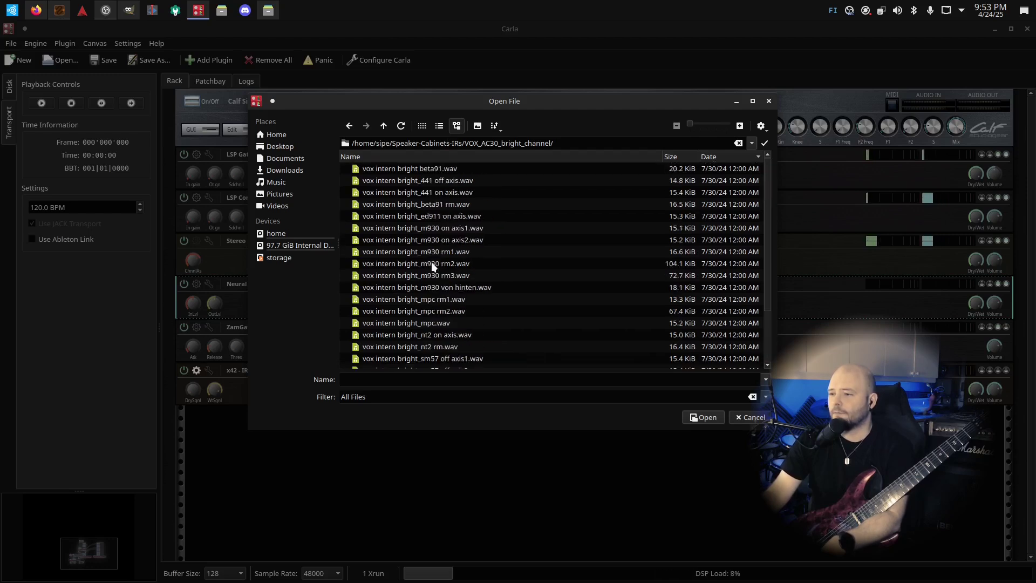
pyautogui.click(425, 266)
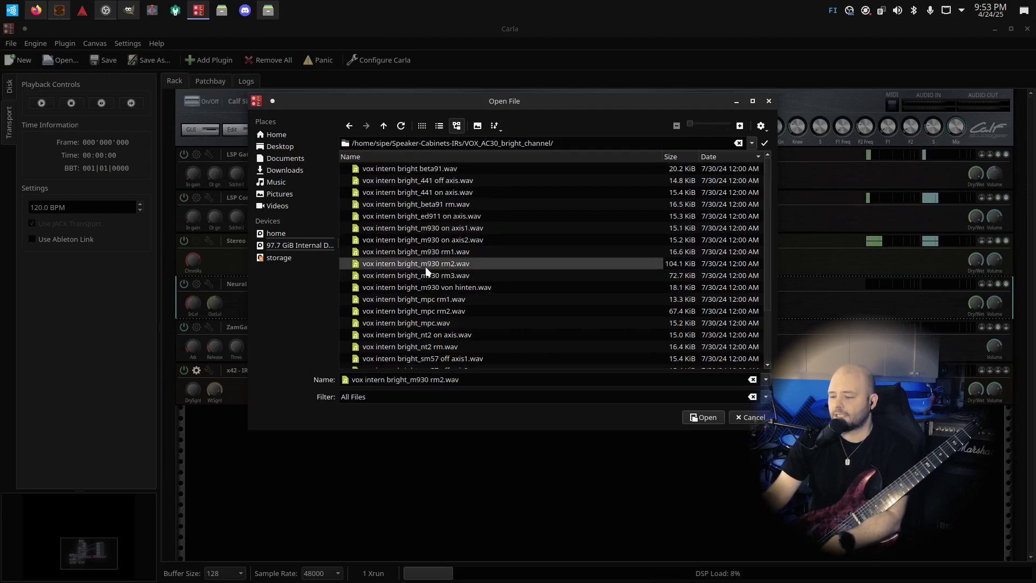
pyautogui.doubleClick(426, 263)
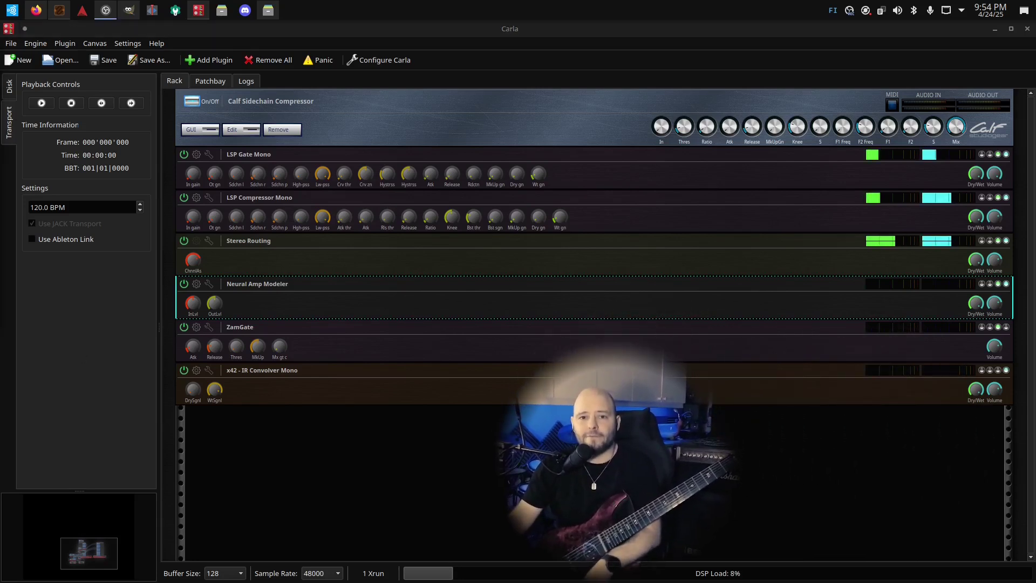
pyautogui.click(442, 493)
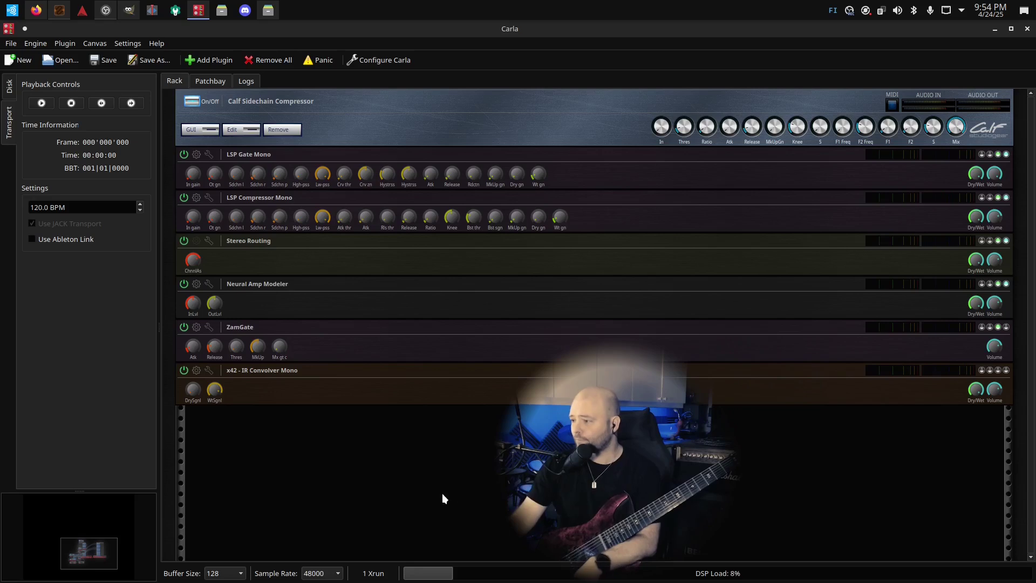
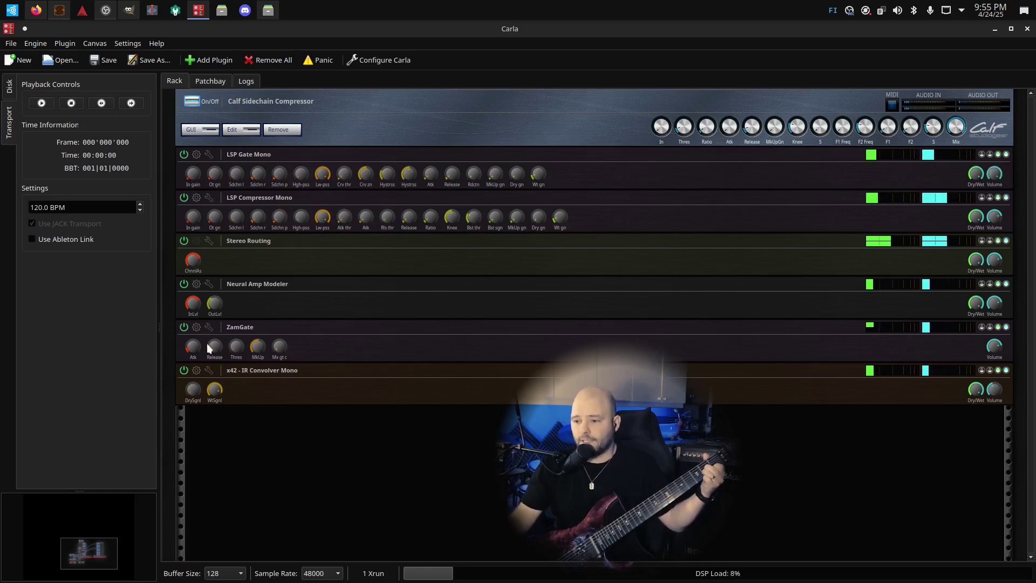
# Step: Replace the IR Convolver's impulse response with "GuitarHack Original Between.wav" from the Original 3 Impulses folder
pyautogui.click(197, 370)
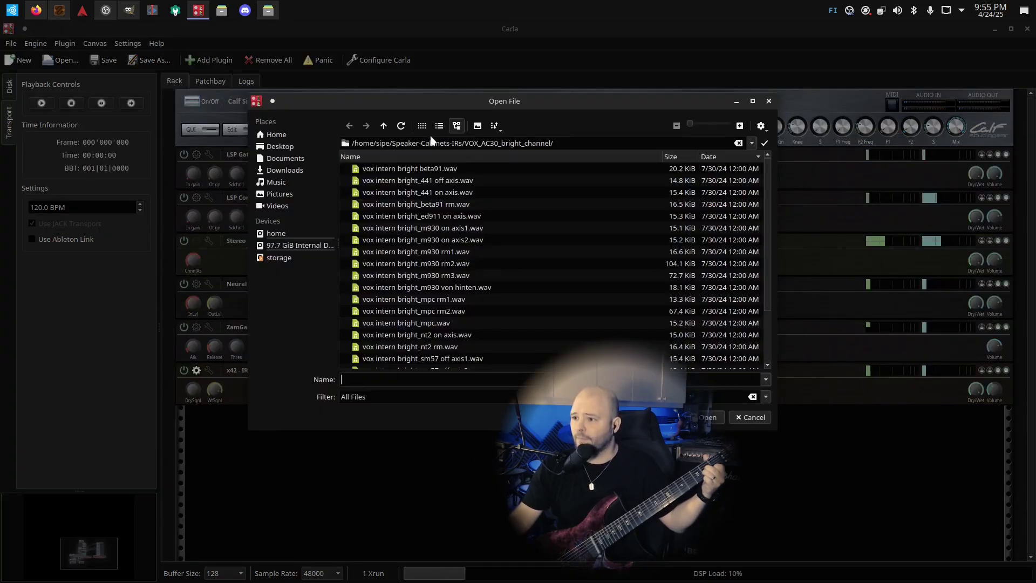
pyautogui.click(383, 126)
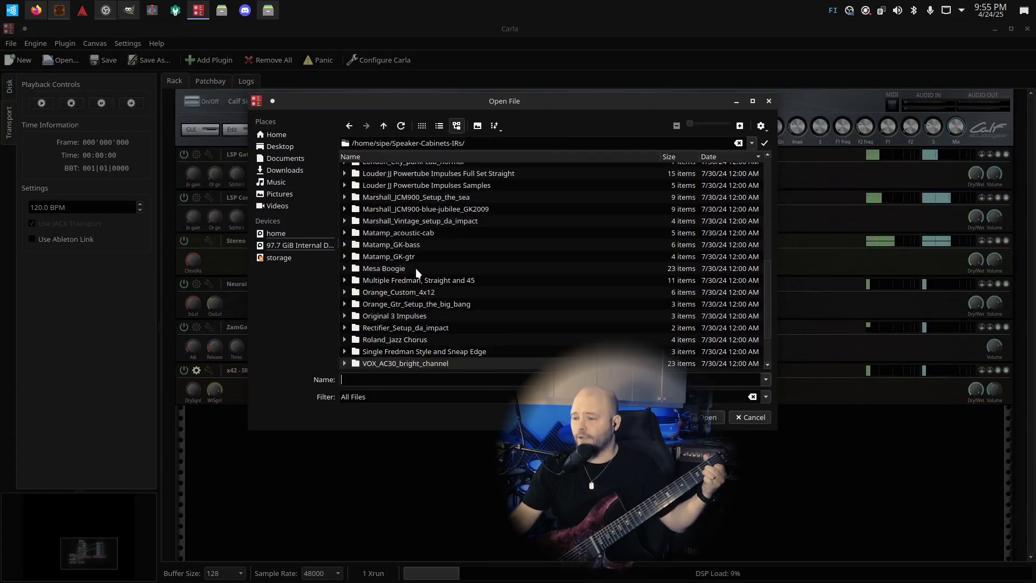
pyautogui.doubleClick(402, 317)
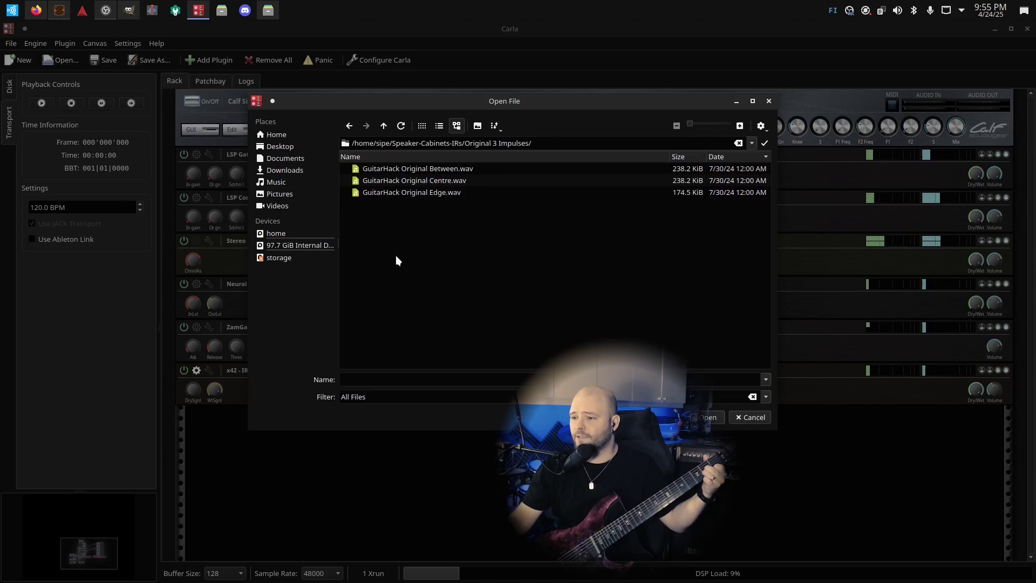
pyautogui.click(448, 170)
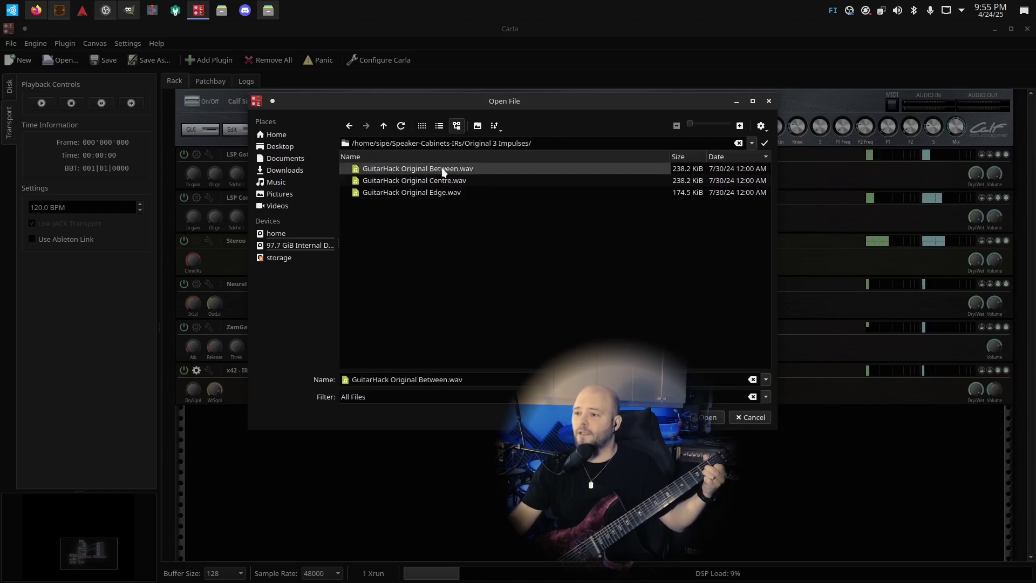
pyautogui.doubleClick(441, 170)
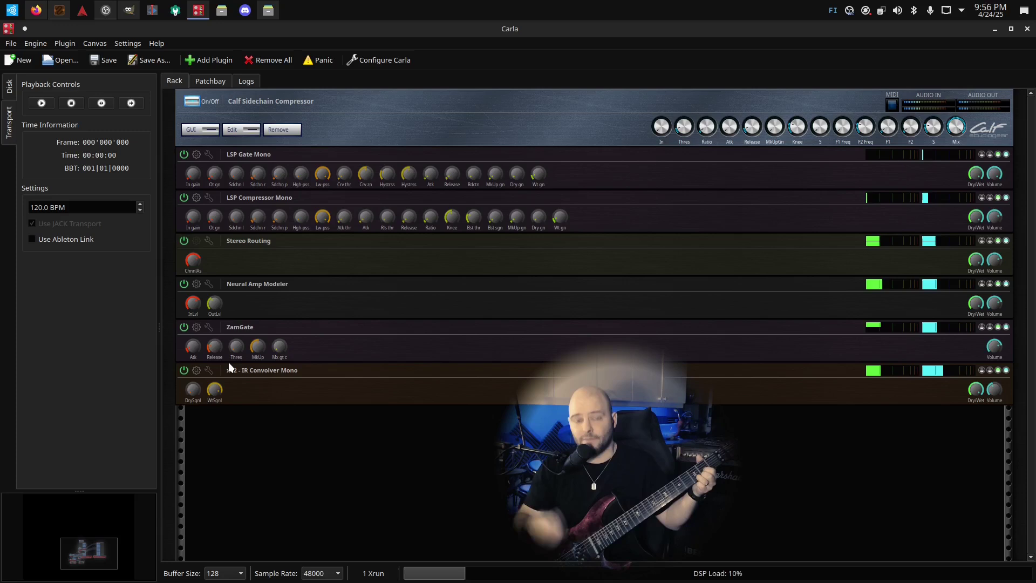
# Step: Load a JCM900 impulse response from the Marshall_JCM900_Setup_the_sea folder into the IR Convolver
pyautogui.click(197, 370)
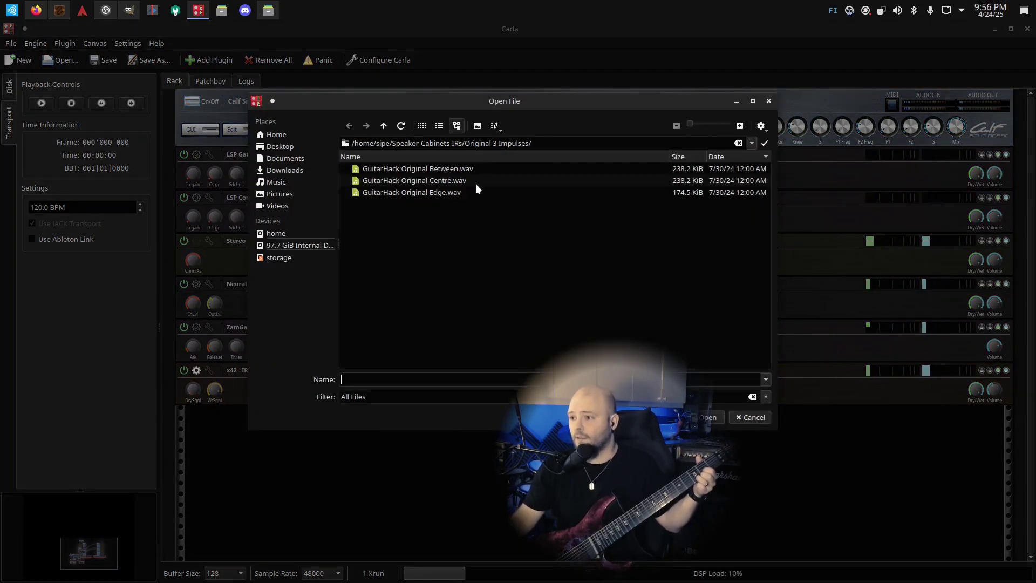
pyautogui.click(383, 126)
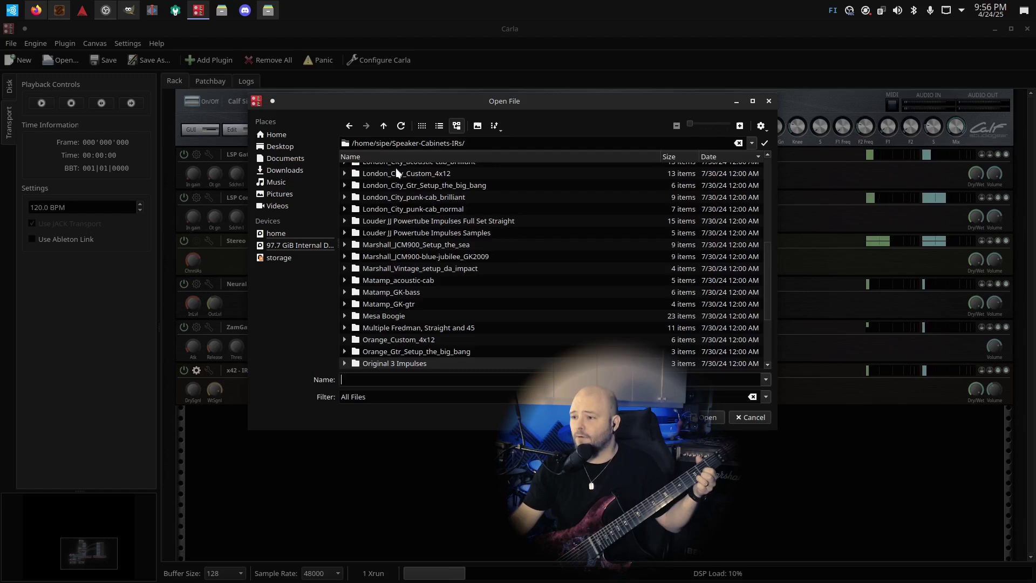
pyautogui.doubleClick(394, 246)
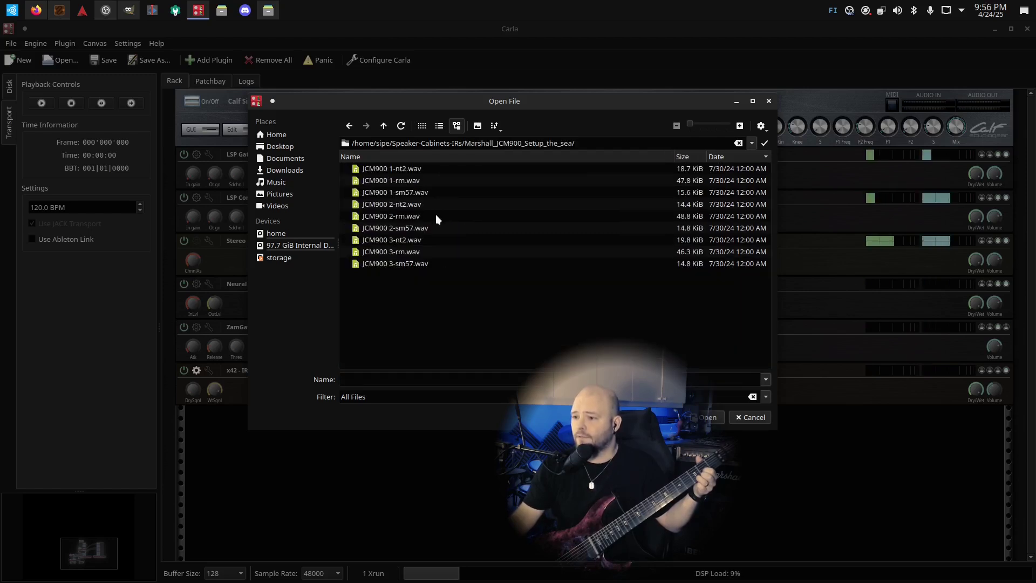
pyautogui.doubleClick(394, 248)
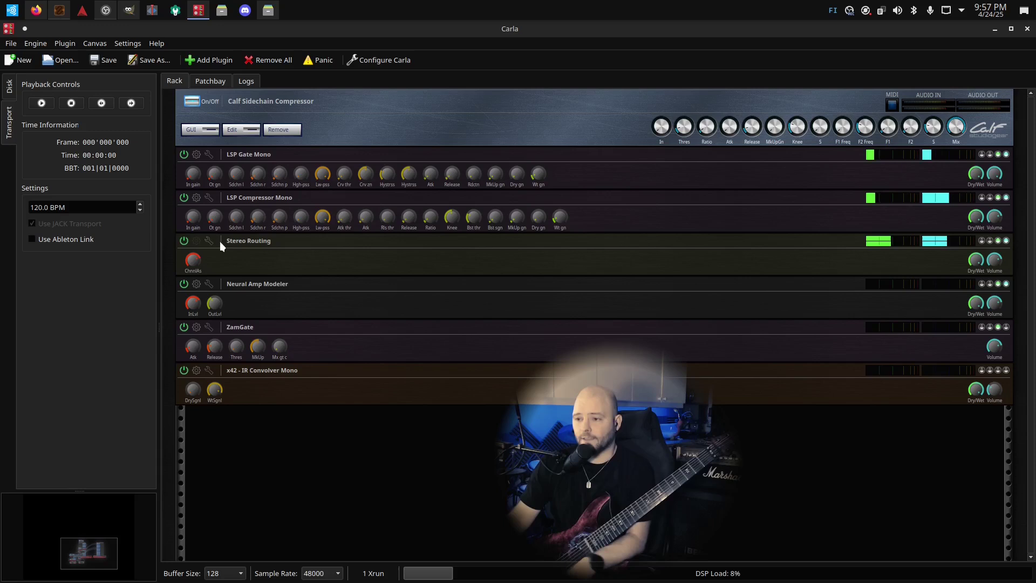
pyautogui.click(196, 283)
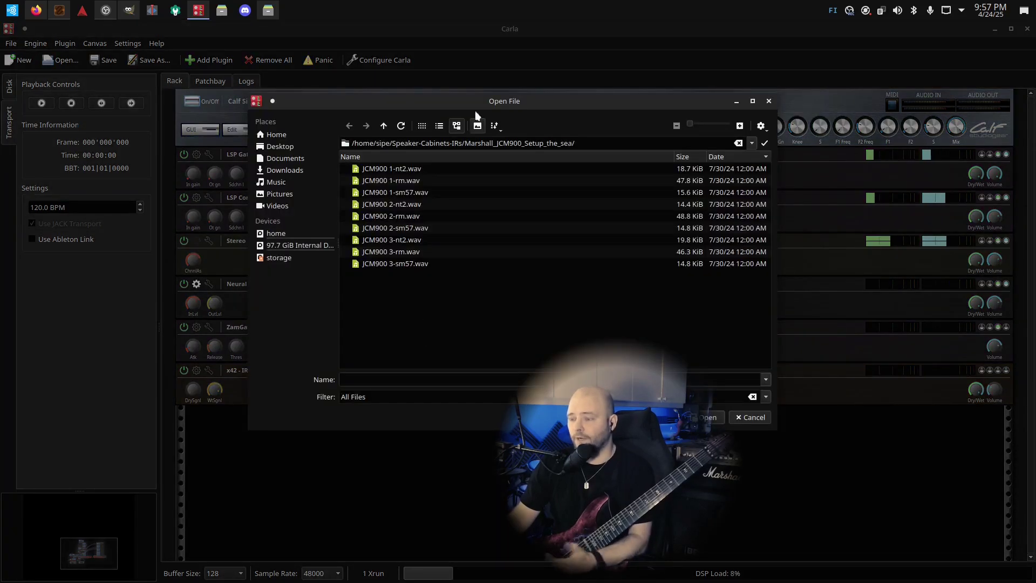
pyautogui.click(382, 129)
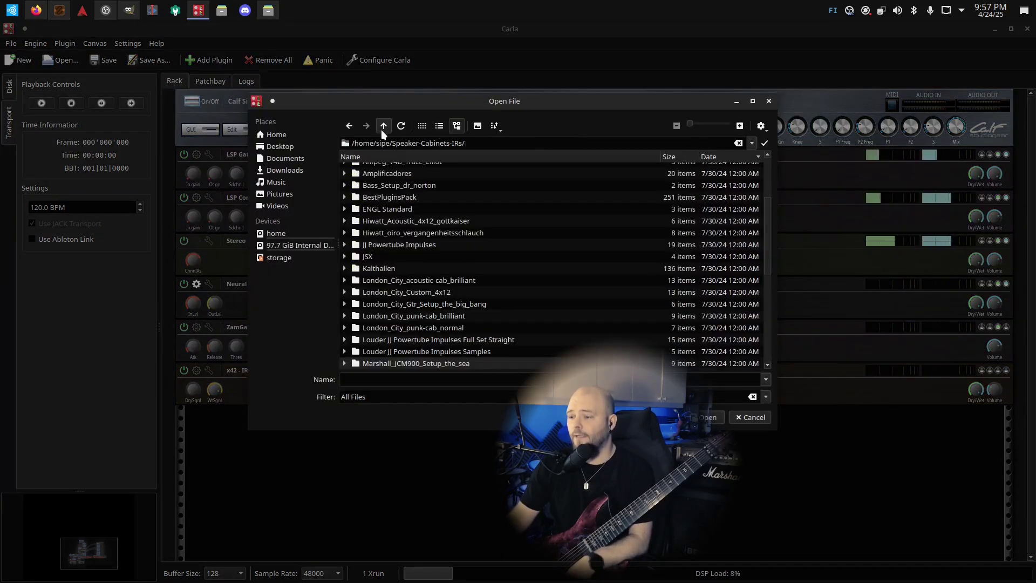
pyautogui.scroll(5, 457, 261)
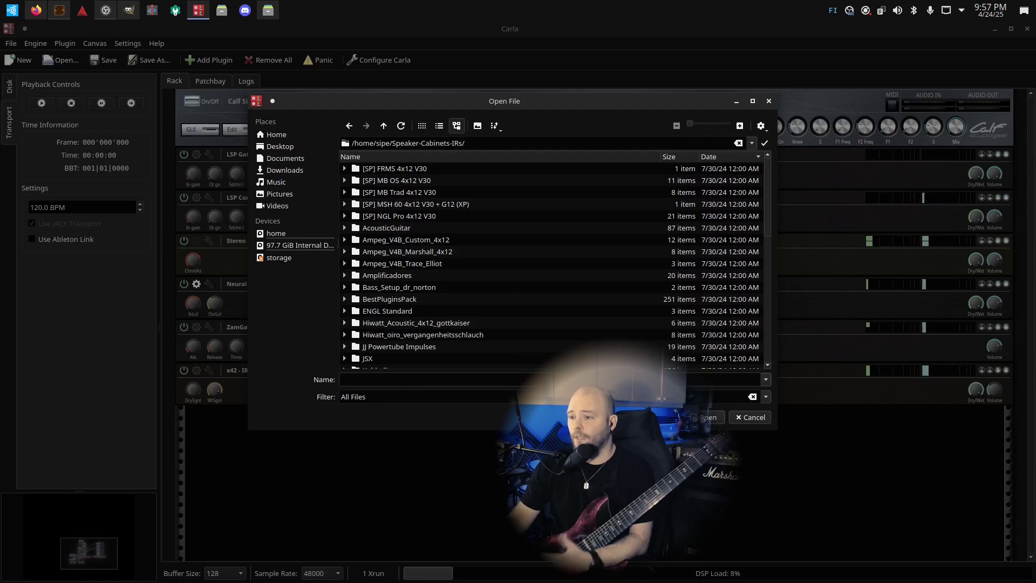
pyautogui.click(752, 420)
# Step: Switch to Firefox, search the TONE3000 site for "vox ac30" and look through the listed captures
pyautogui.click(40, 15)
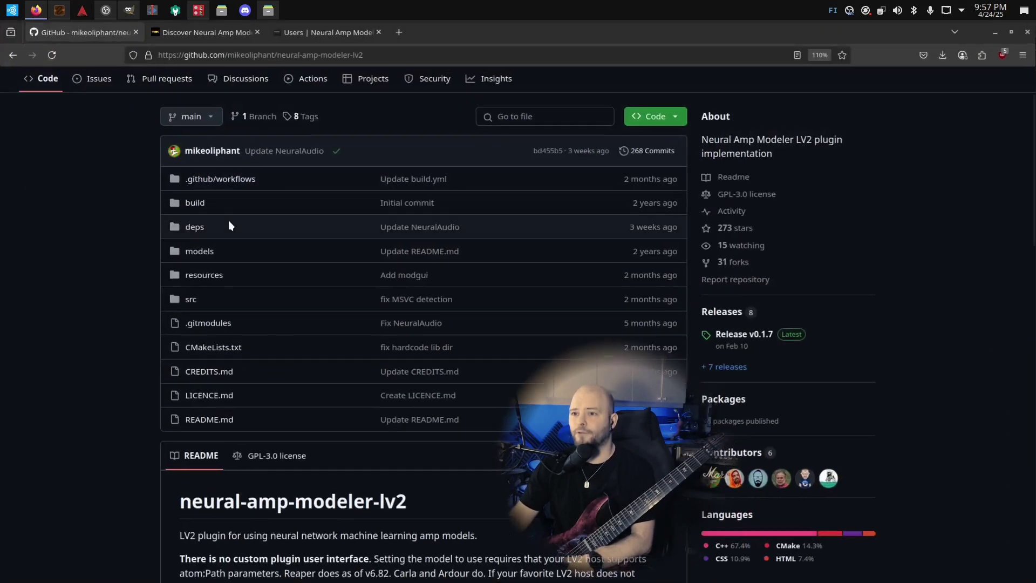
pyautogui.click(207, 34)
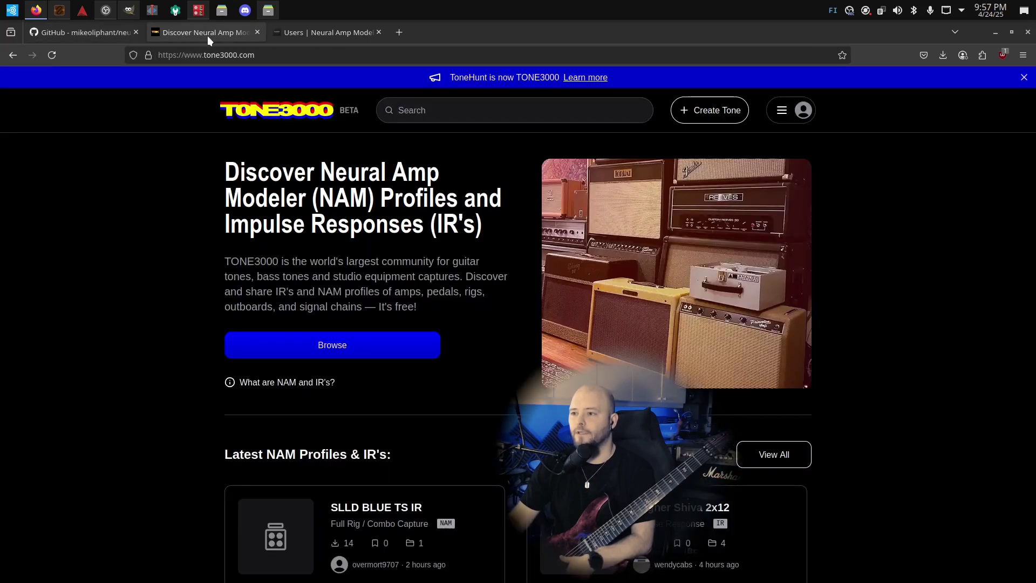
pyautogui.click(434, 107)
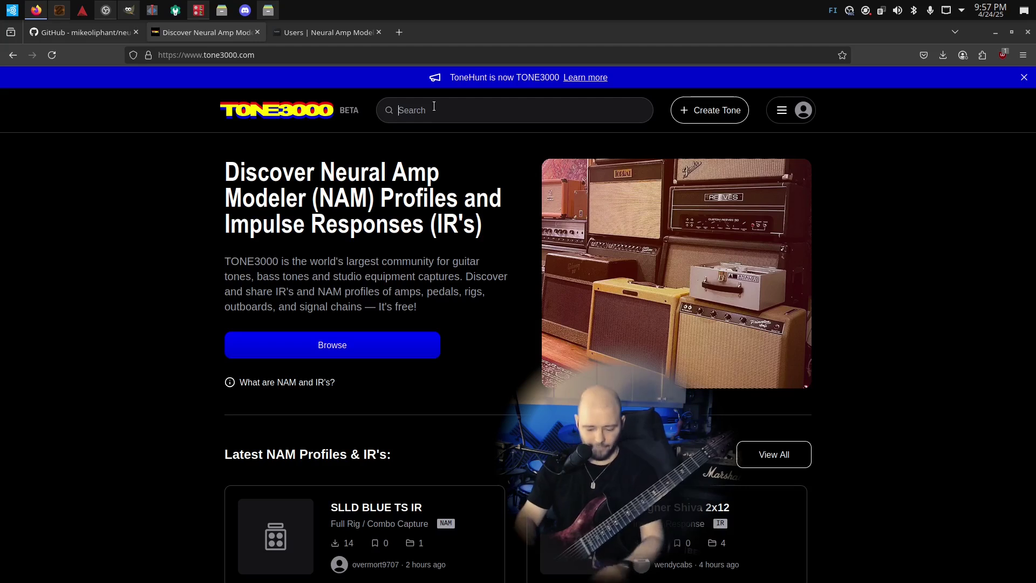
pyautogui.write('voxac30')
pyautogui.press('Left')
pyautogui.press('Left')
pyautogui.press('Return')
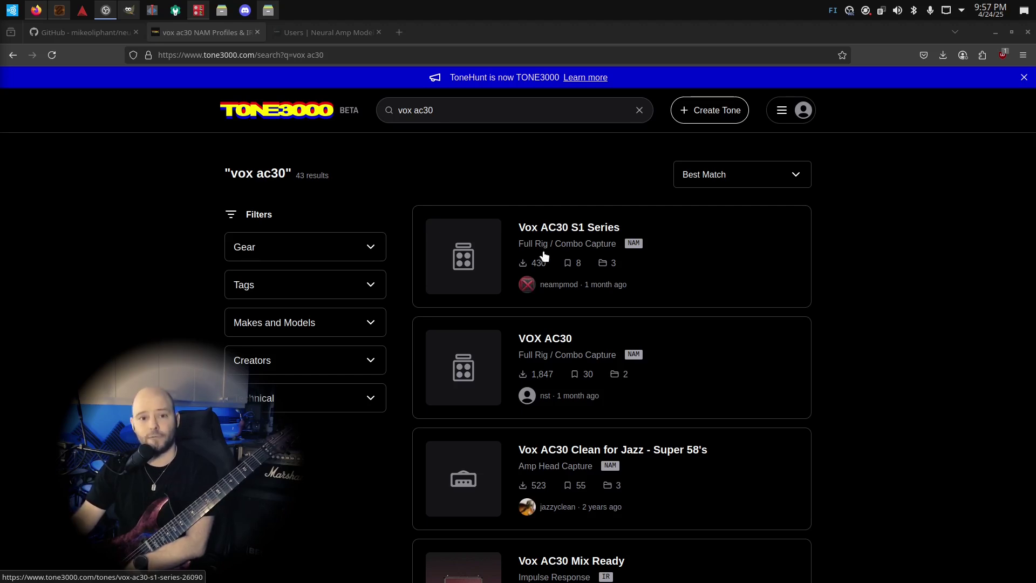
pyautogui.scroll(-2, 803, 337)
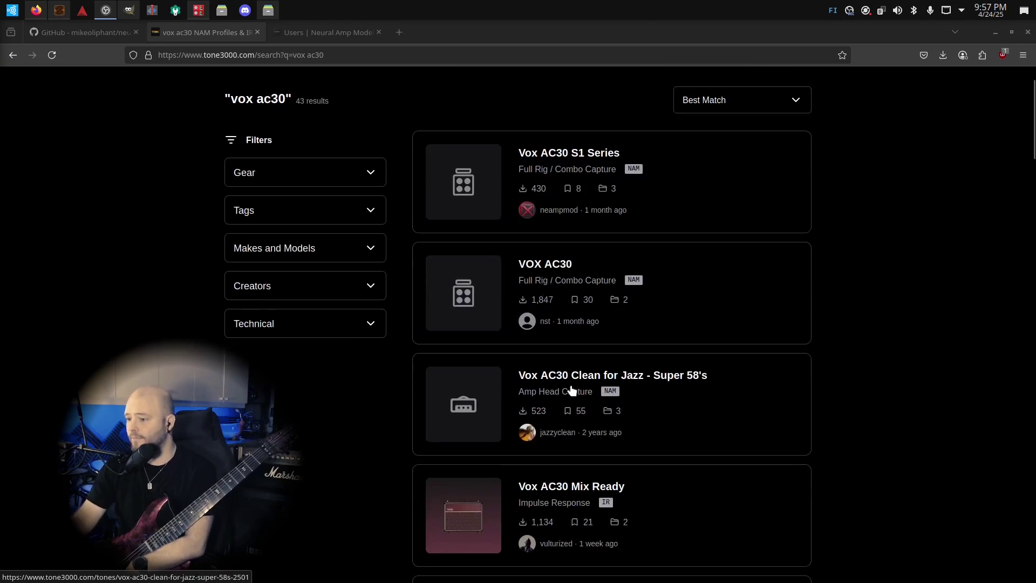
# Step: Pick the Vox AC30 S1 Series full rig capture from the TONE3000 results and download it
pyautogui.scroll(-4, 536, 391)
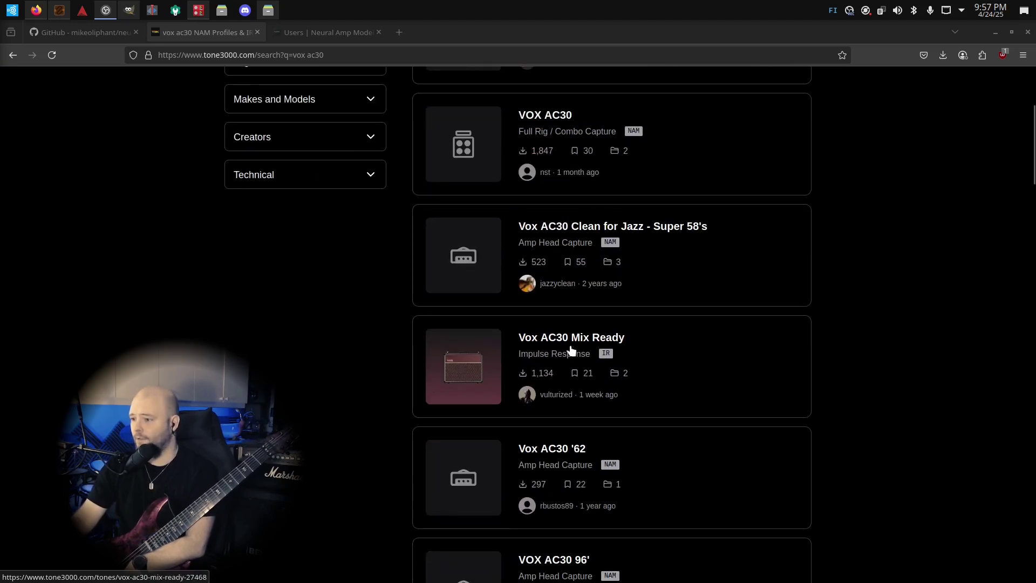
pyautogui.scroll(6, 567, 345)
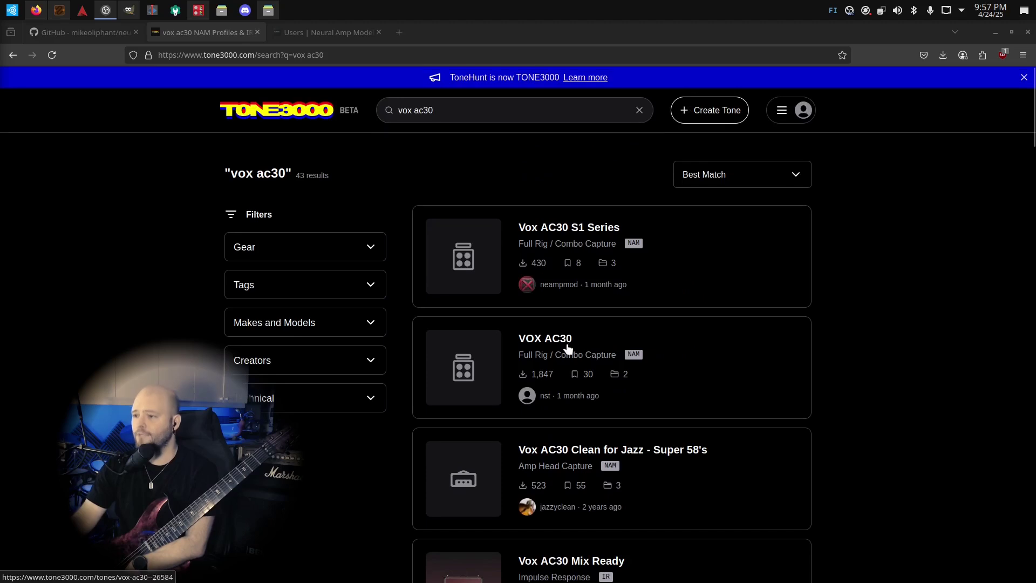
pyautogui.click(531, 264)
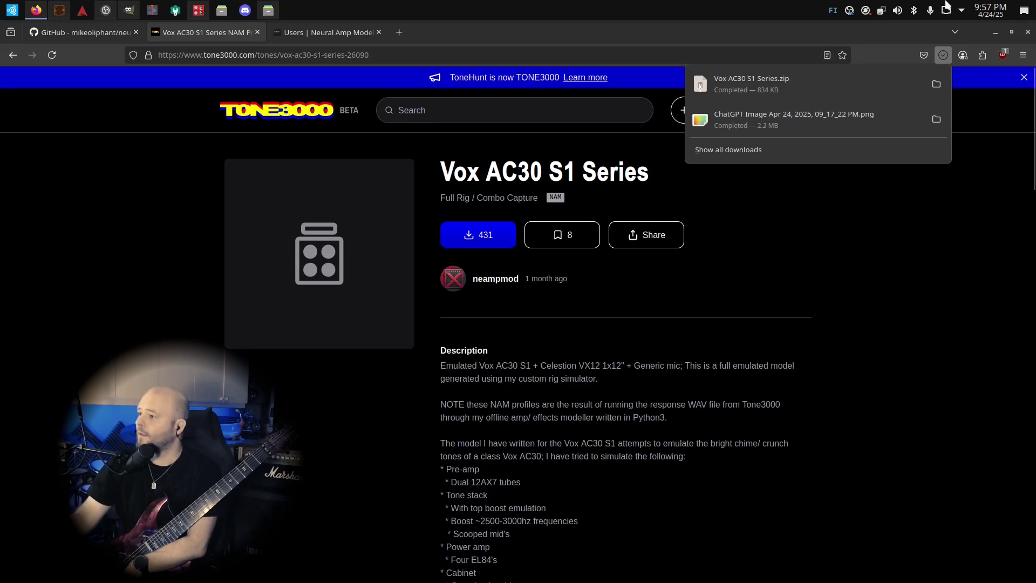
# Step: Extract "Vox AC30 S1 Series.zip" in the Downloads folder and open the extracted Vox AC30 S1 Series folder
pyautogui.click(935, 83)
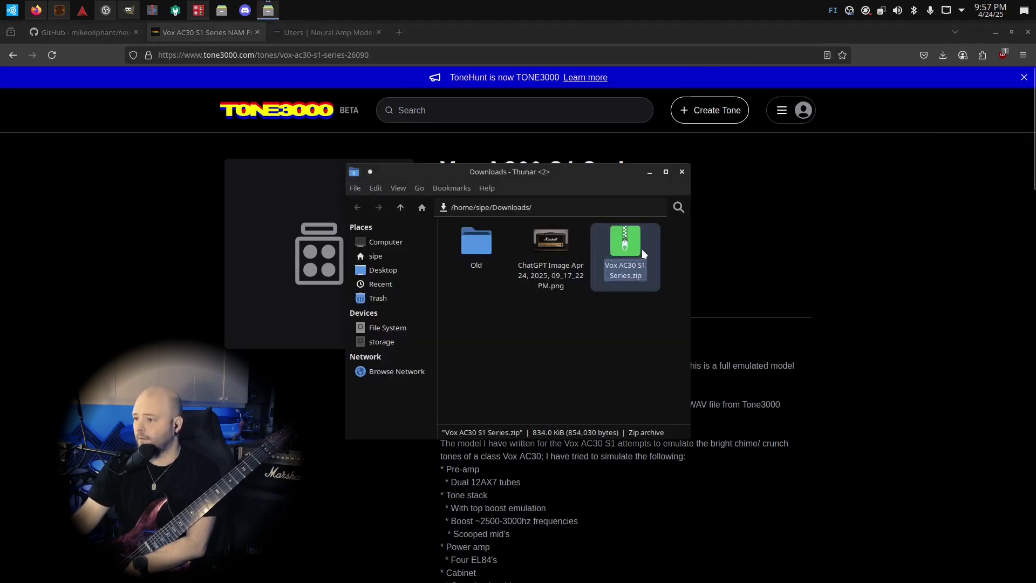
pyautogui.rightClick(642, 248)
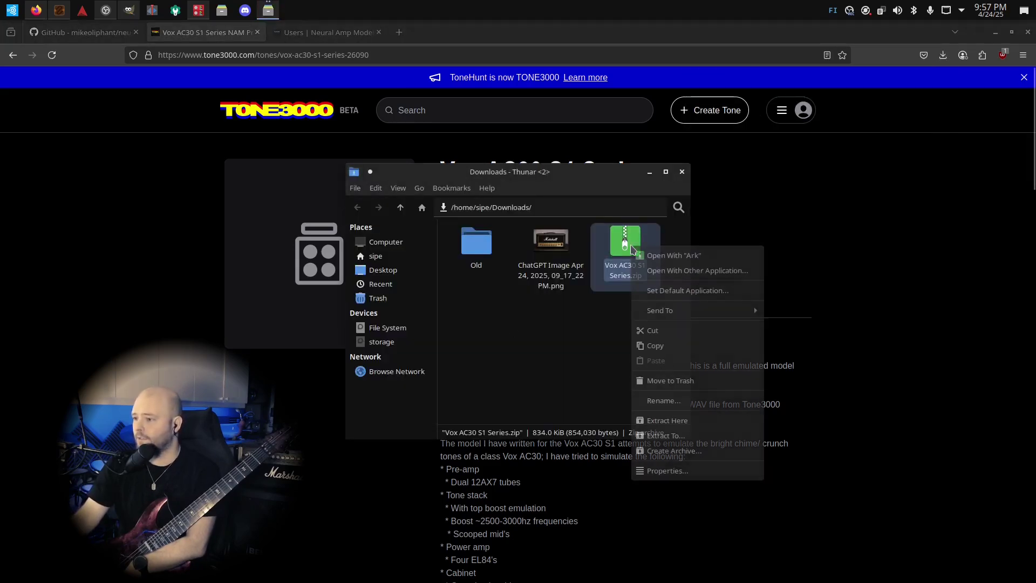
pyautogui.click(691, 420)
pyautogui.doubleClick(550, 241)
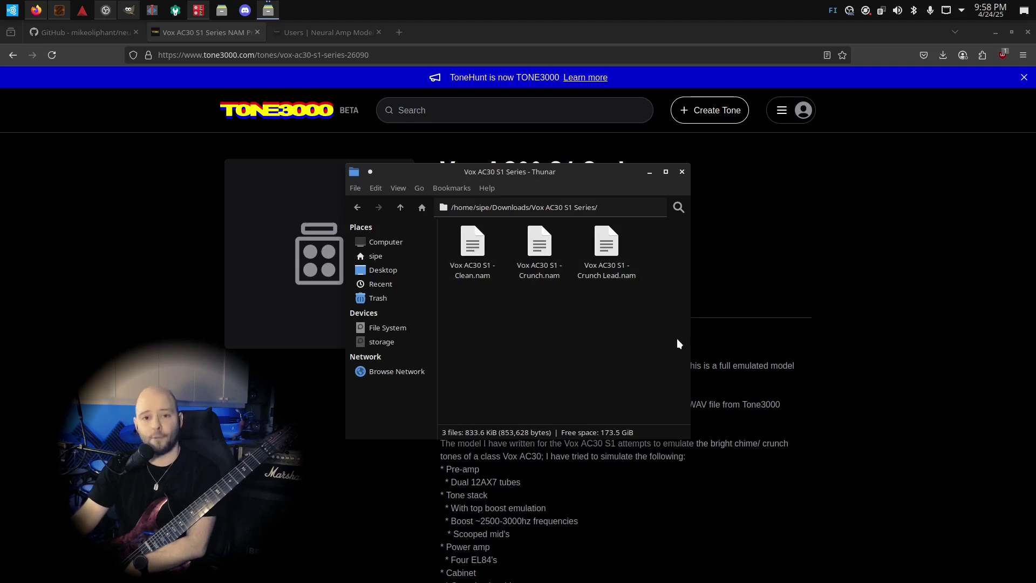
# Step: Look through the Vox AC30 S1 Series description on TONE3000 with the extracted model files moved aside
pyautogui.moveTo(499, 174); pyautogui.dragTo(210, 149)
pyautogui.scroll(-7, 669, 334)
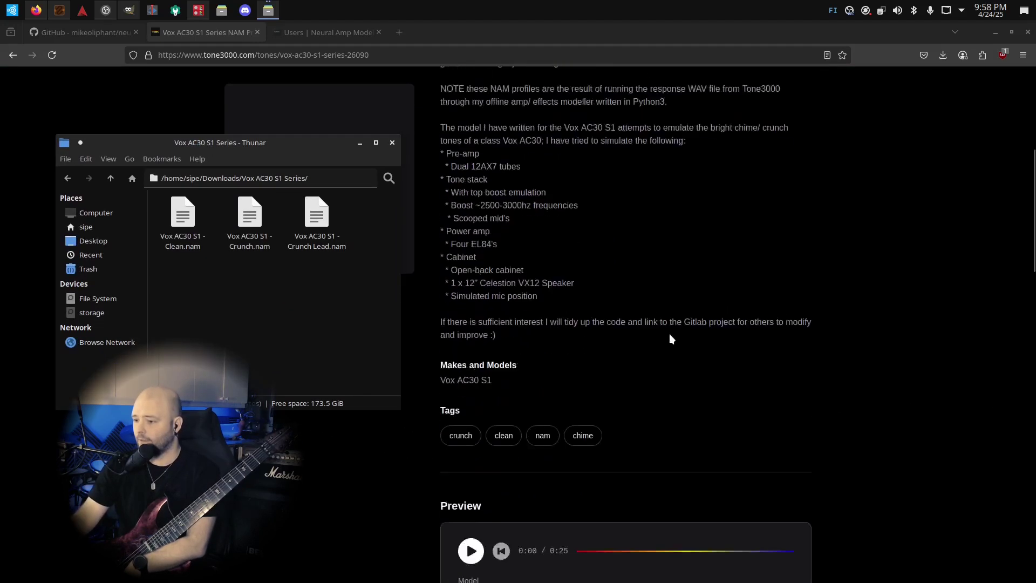
pyautogui.scroll(5, 669, 333)
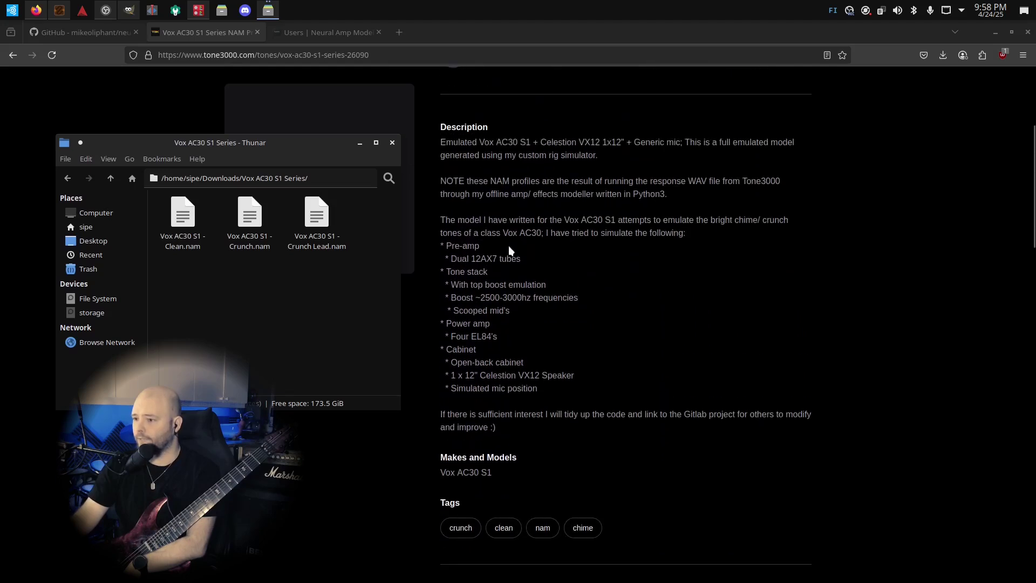
pyautogui.moveTo(264, 143); pyautogui.dragTo(525, 136)
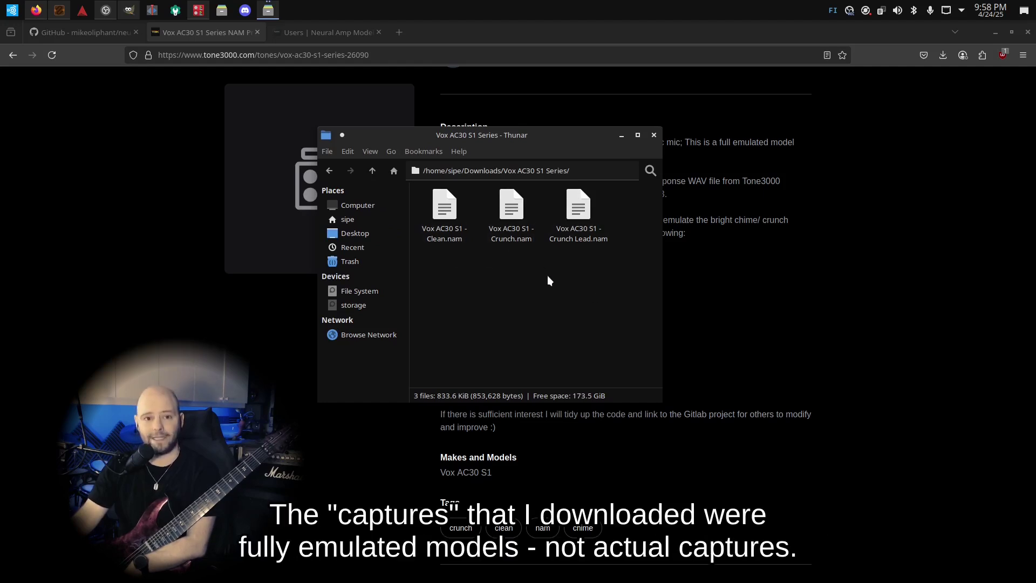
# Step: Switch to Patchance, disconnect the IR Convolver, wire ZamGate's output straight into the Calf Sidechain Compressor's inputs, and move the convolver block aside
pyautogui.click(198, 10)
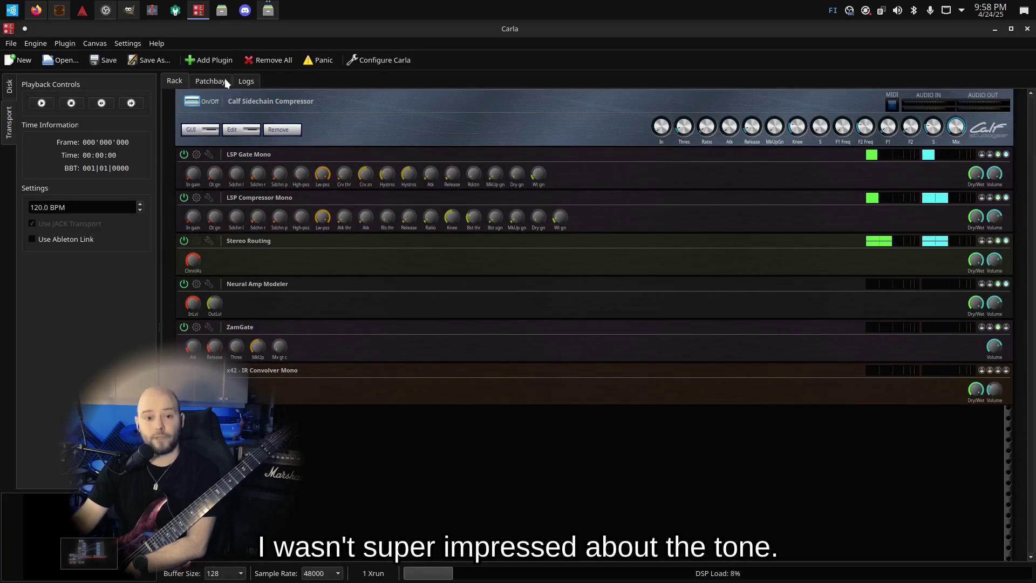
pyautogui.click(68, 12)
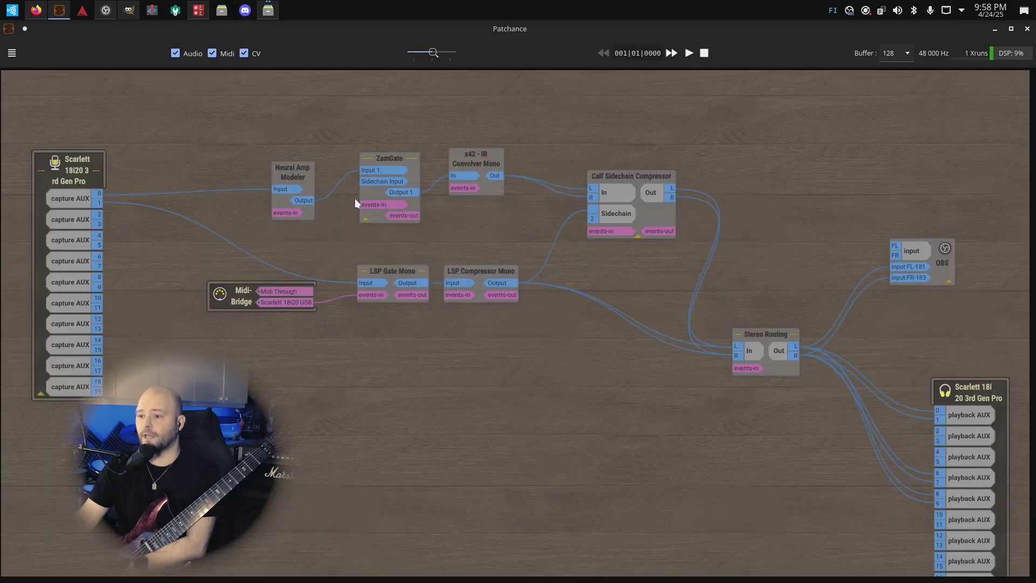
pyautogui.rightClick(479, 167)
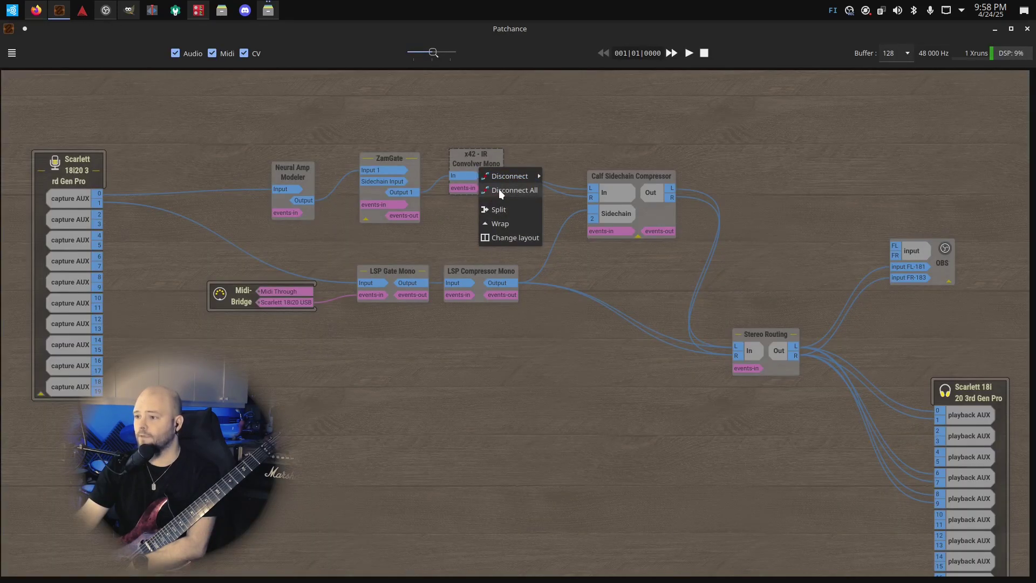
pyautogui.click(498, 190)
pyautogui.moveTo(403, 192); pyautogui.dragTo(610, 190)
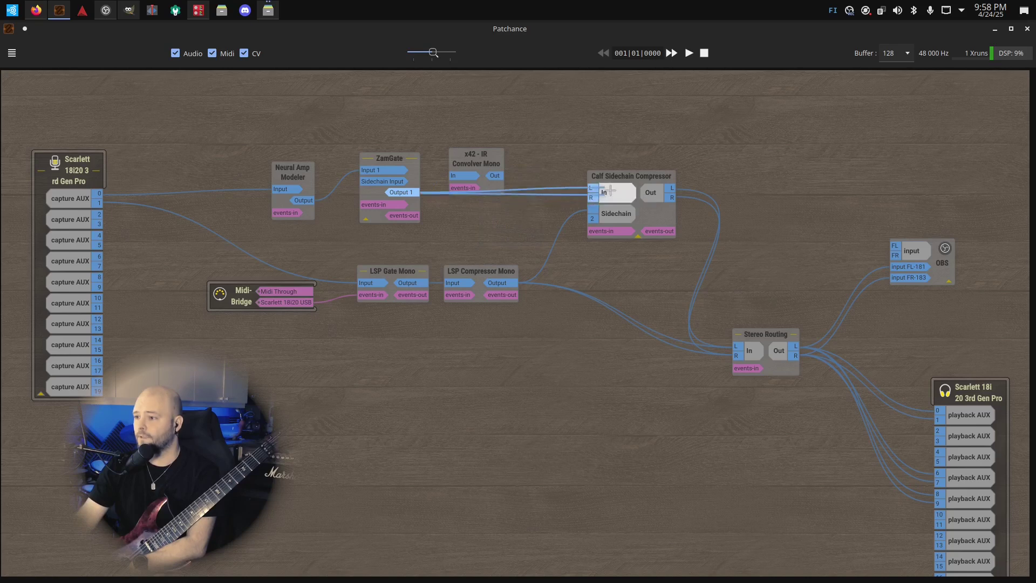
pyautogui.moveTo(481, 160); pyautogui.dragTo(496, 122)
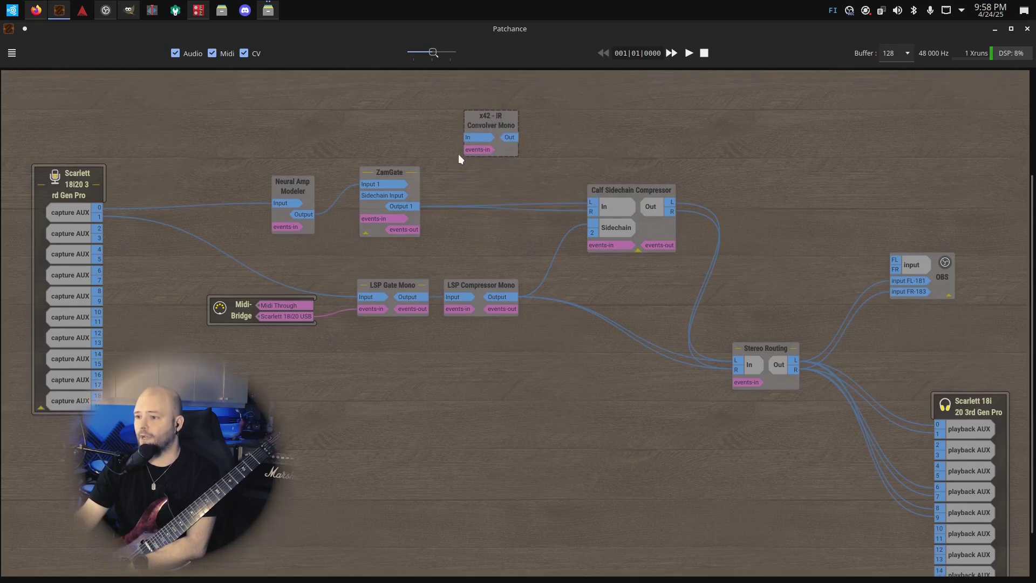
# Step: Switch to Carla and load "Vox AC30 S1 - Clean.nam" from Downloads/Vox AC30 S1 Series into Neural Amp Modeler
pyautogui.click(206, 11)
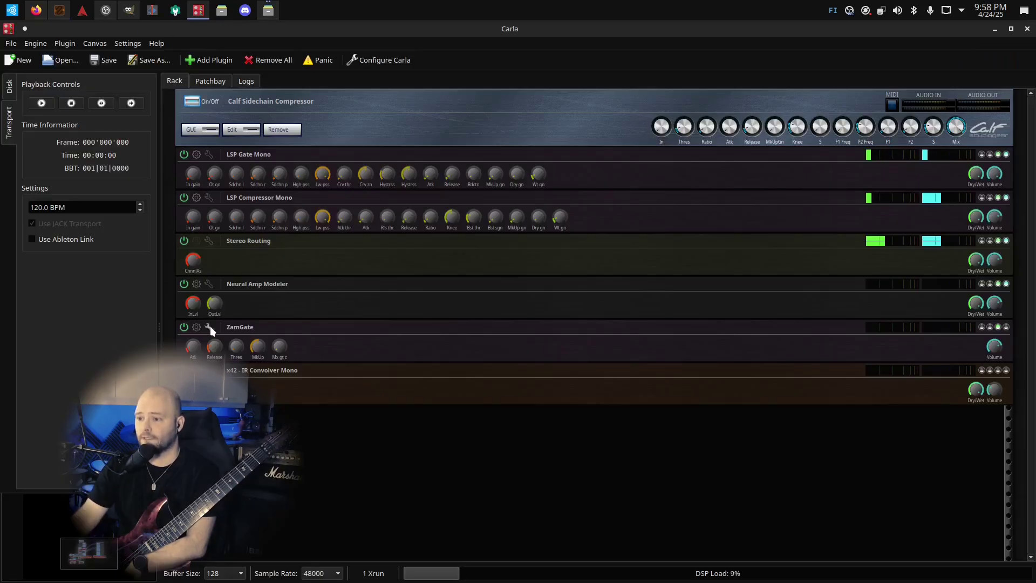
pyautogui.click(194, 285)
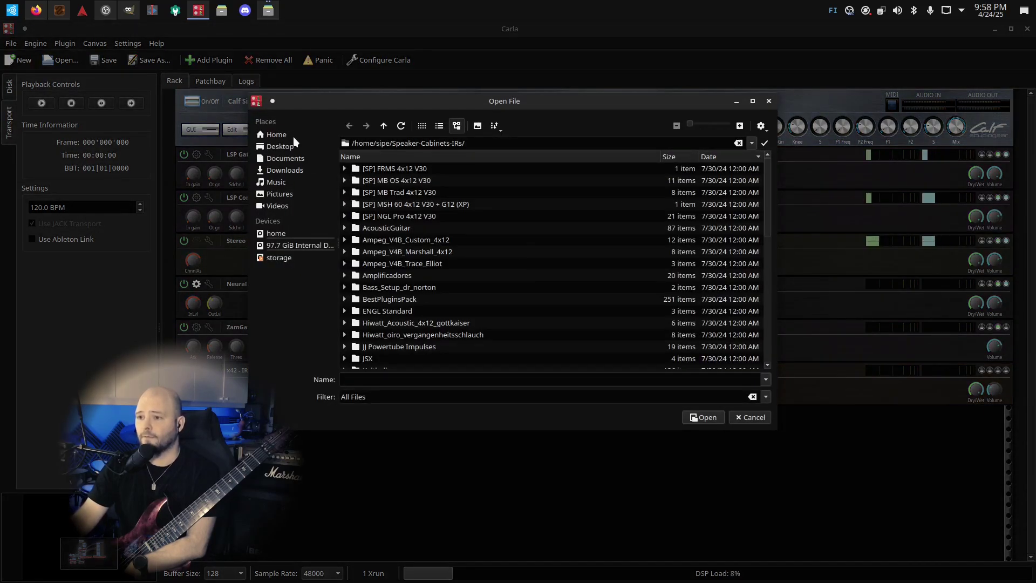
pyautogui.click(292, 171)
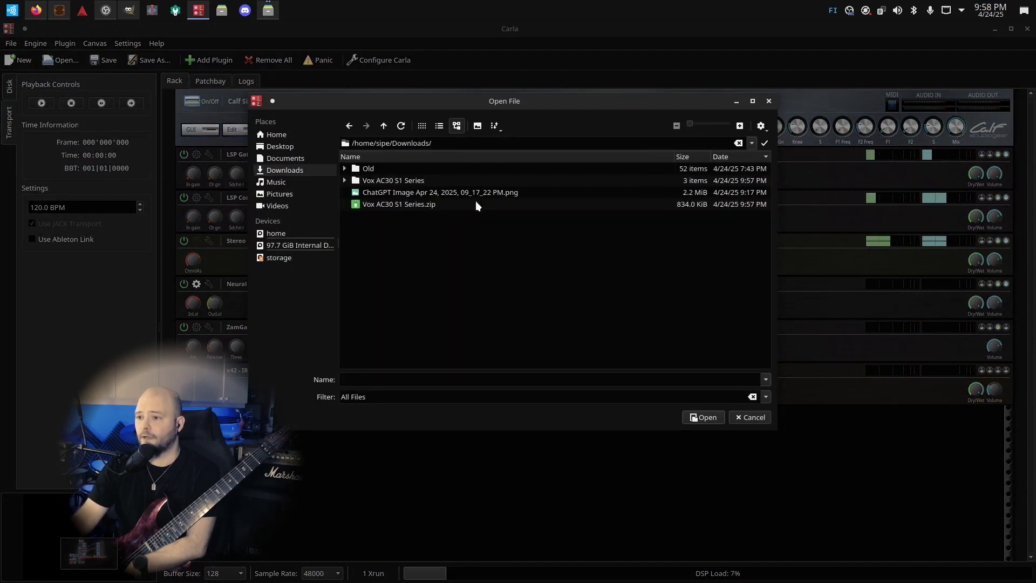
pyautogui.doubleClick(391, 183)
pyautogui.doubleClick(426, 169)
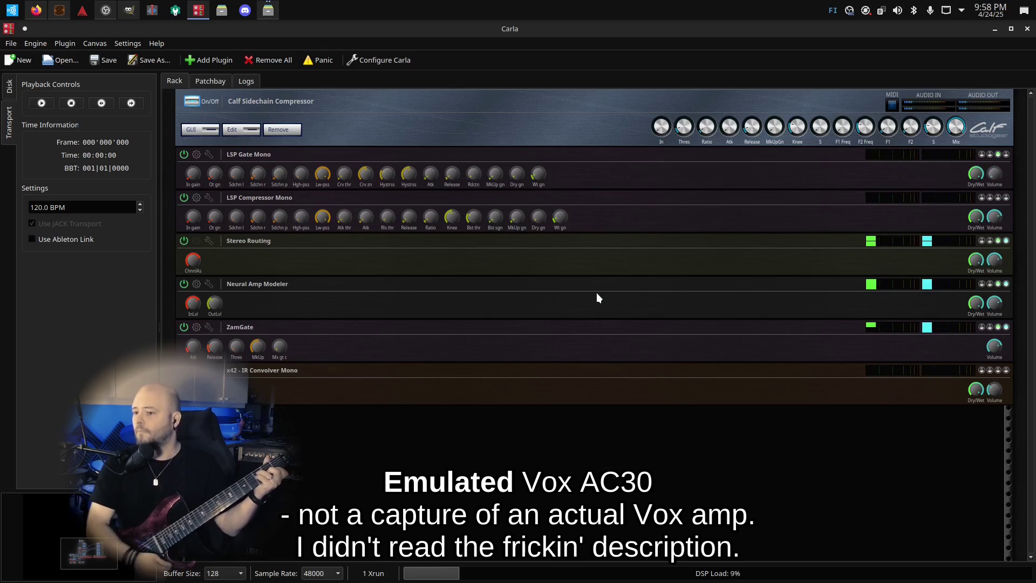
# Step: Load "Vox AC30 S1 - Crunch.nam" into Neural Amp Modeler and replace it with "Vox AC30 S1 - Crunch Lead.nam"
pyautogui.click(196, 284)
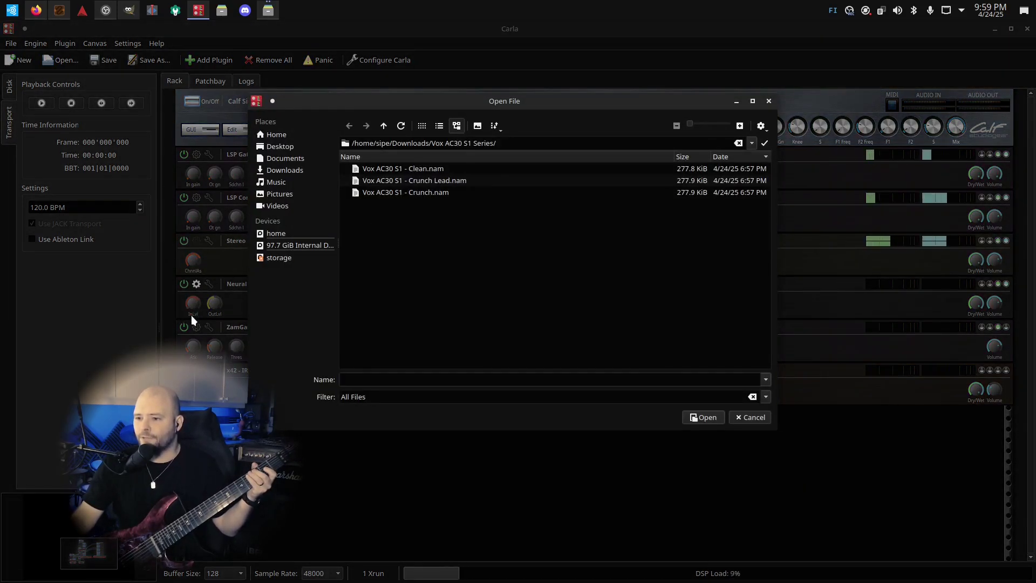
pyautogui.doubleClick(403, 192)
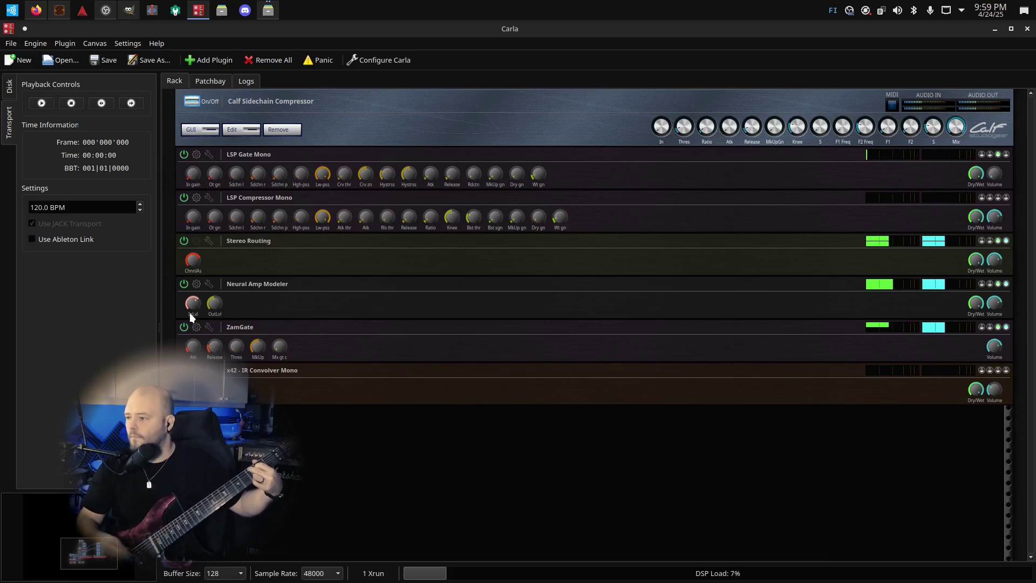
pyautogui.click(197, 284)
pyautogui.doubleClick(410, 180)
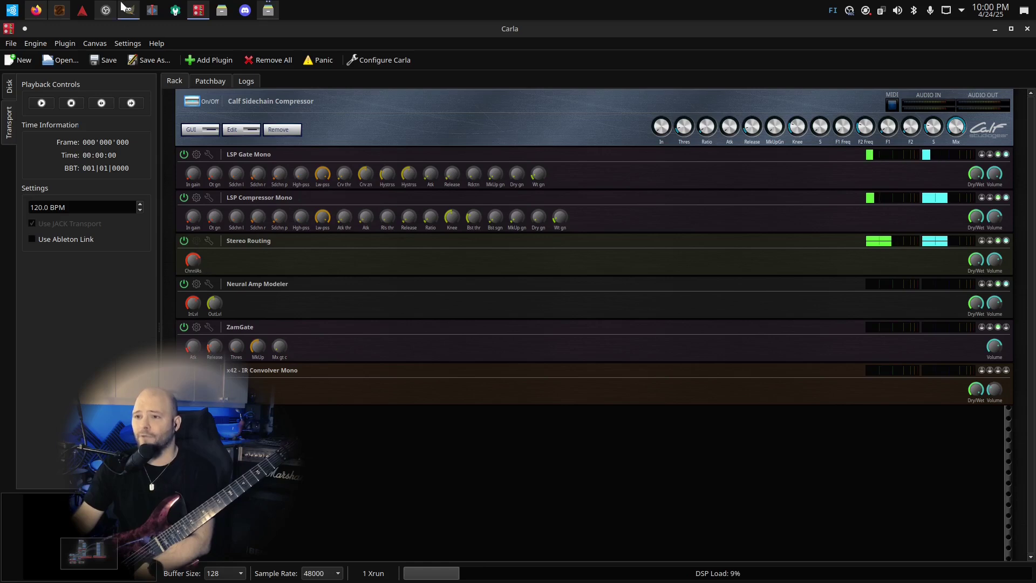
# Step: In Patchance, disconnect ZamGate's output and route it through the IR Convolver to the Calf Sidechain Compressor
pyautogui.moveTo(37, 15)
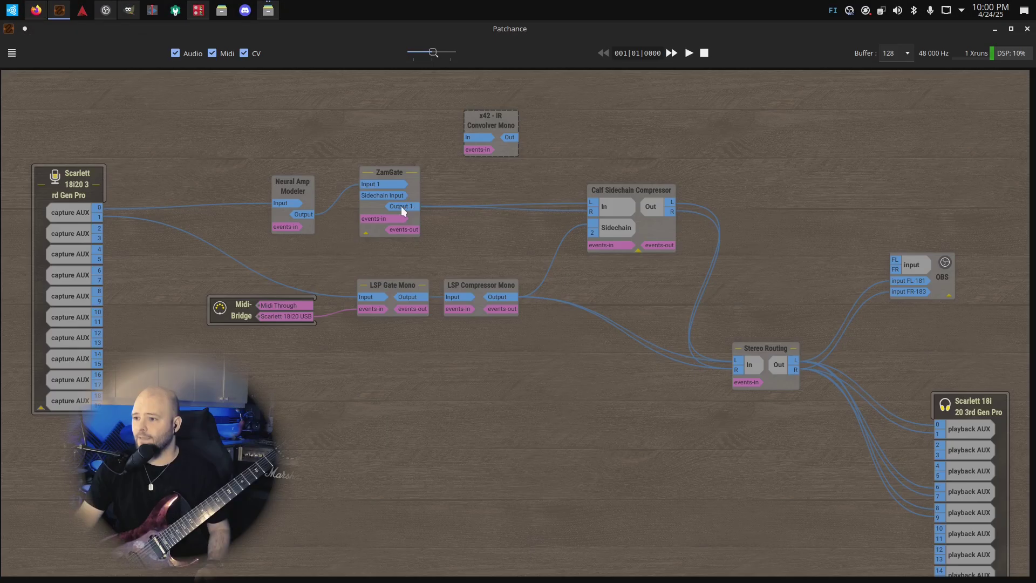
pyautogui.rightClick(399, 210)
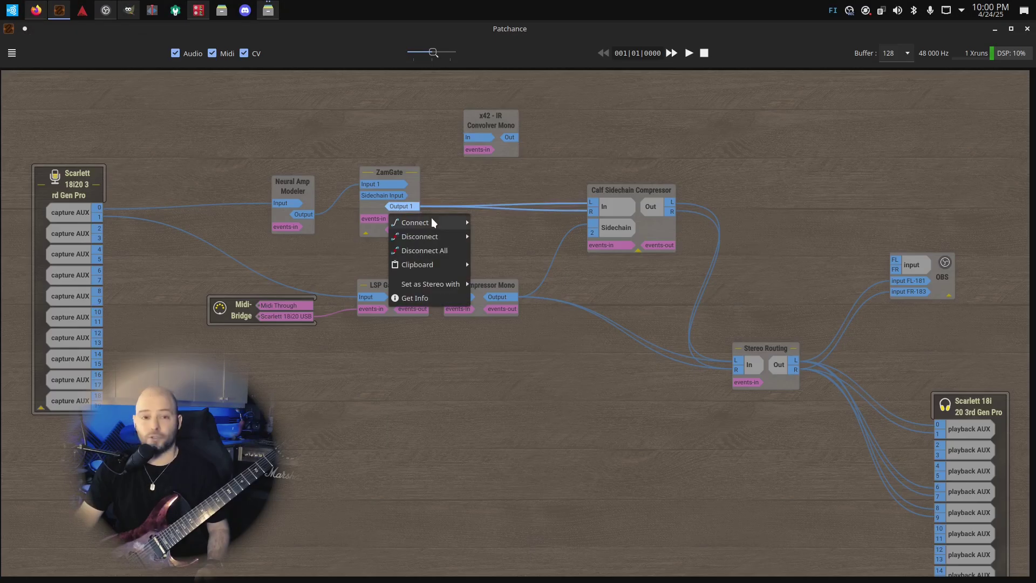
pyautogui.click(429, 251)
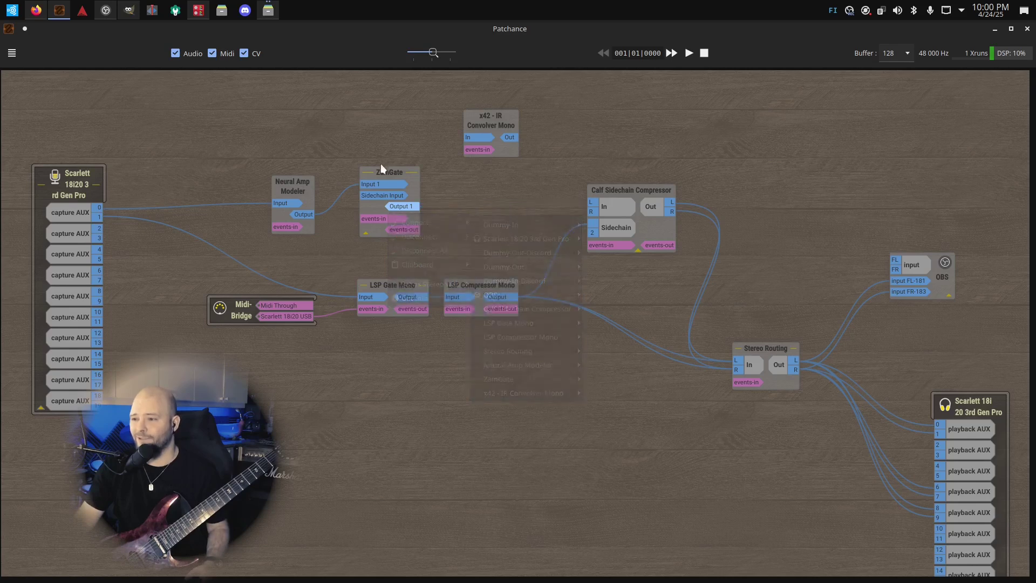
pyautogui.moveTo(414, 212); pyautogui.dragTo(604, 219)
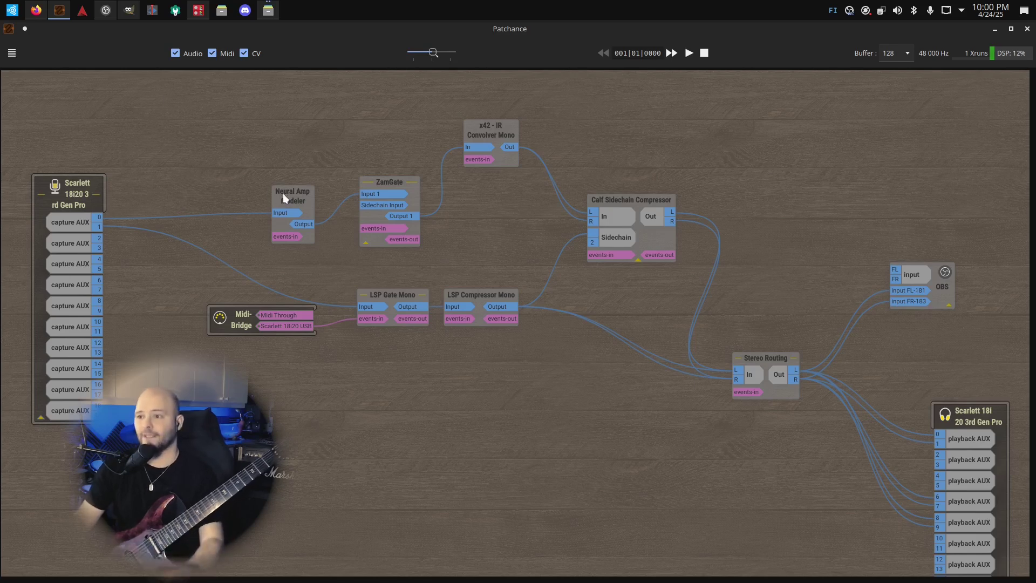
# Step: Back in Carla, load "GuitarHack Original Between.wav" from Speaker-Cabinets-IRs/Original 3 Impulses into the IR Convolver
pyautogui.click(65, 17)
pyautogui.doubleClick(313, 355)
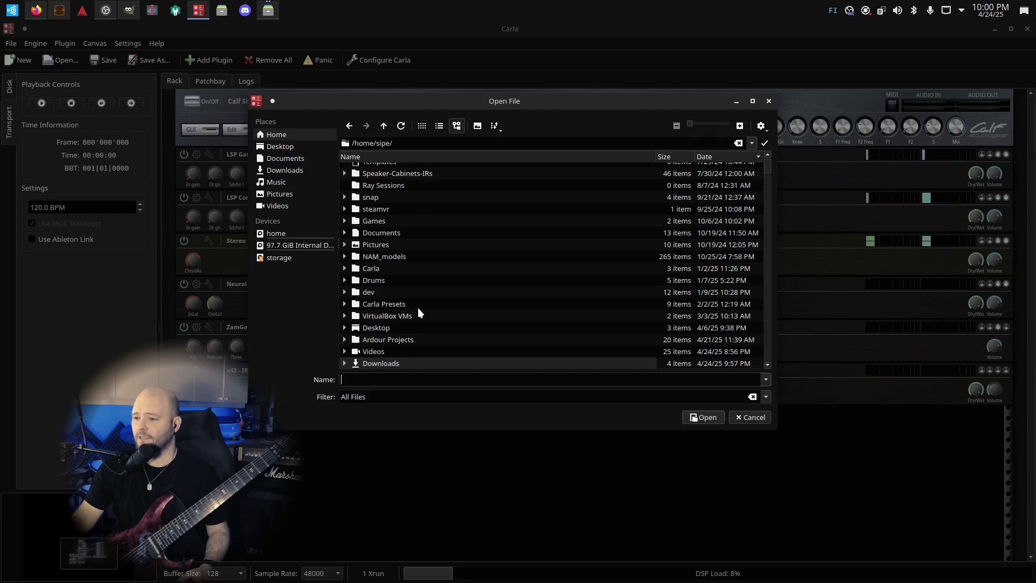
pyautogui.doubleClick(413, 175)
pyautogui.scroll(-3, 432, 293)
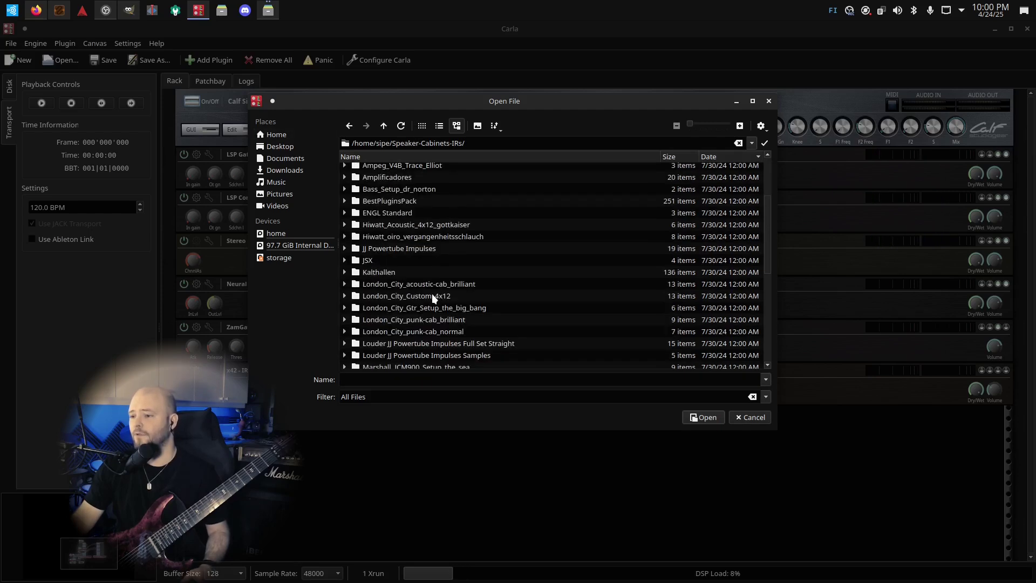
pyautogui.scroll(-5, 371, 279)
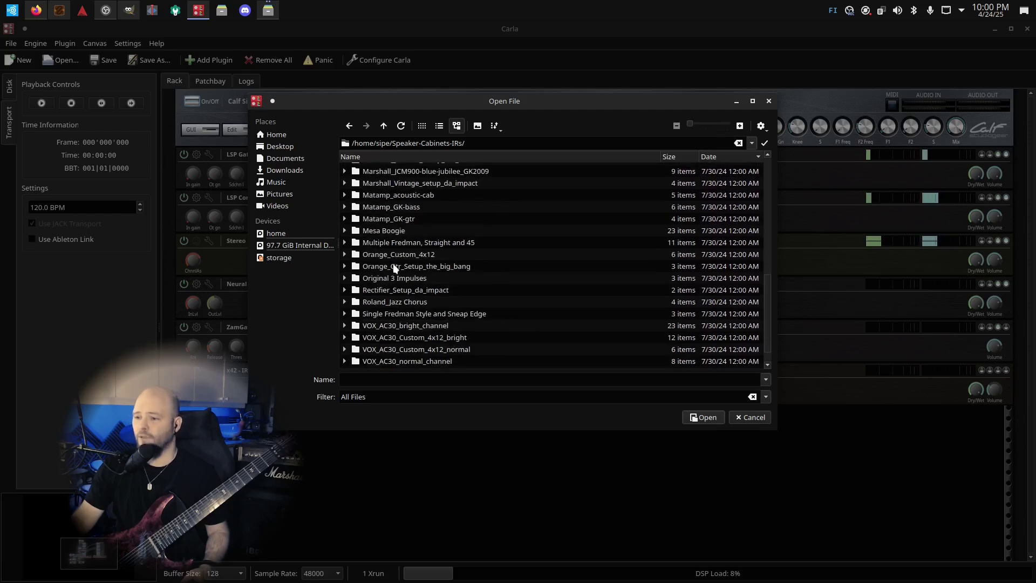
pyautogui.doubleClick(387, 278)
pyautogui.click(421, 176)
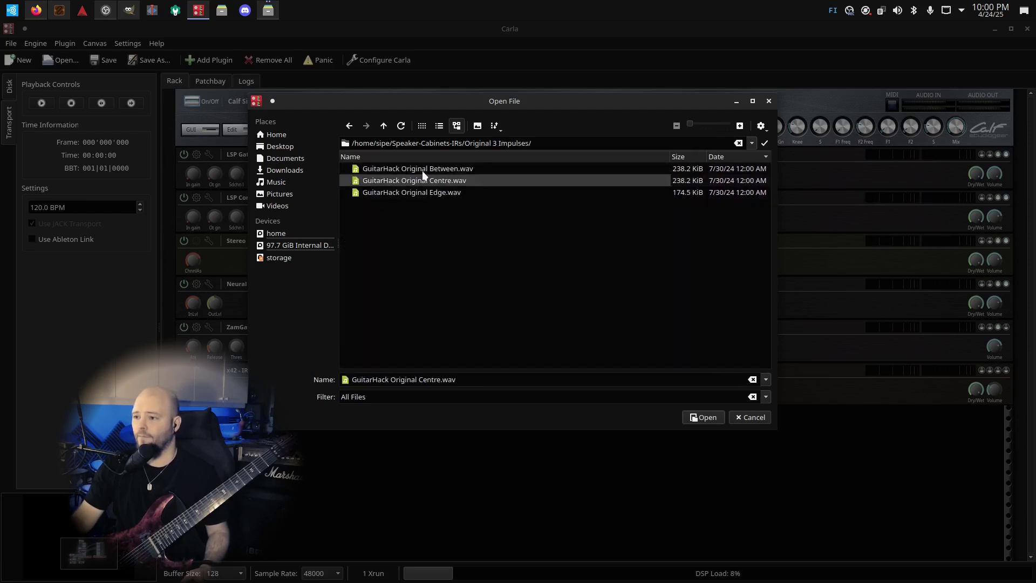
pyautogui.doubleClick(422, 171)
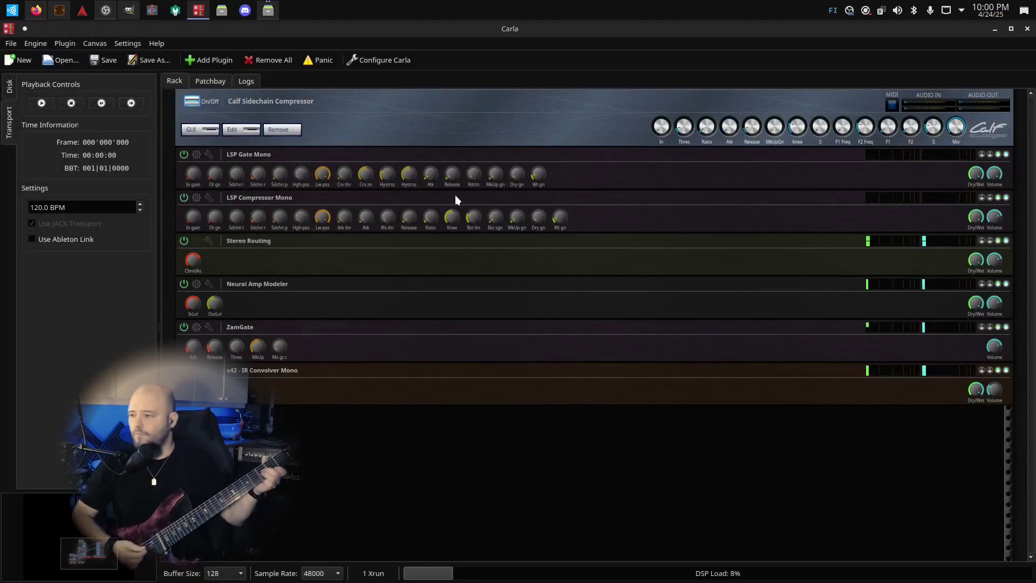